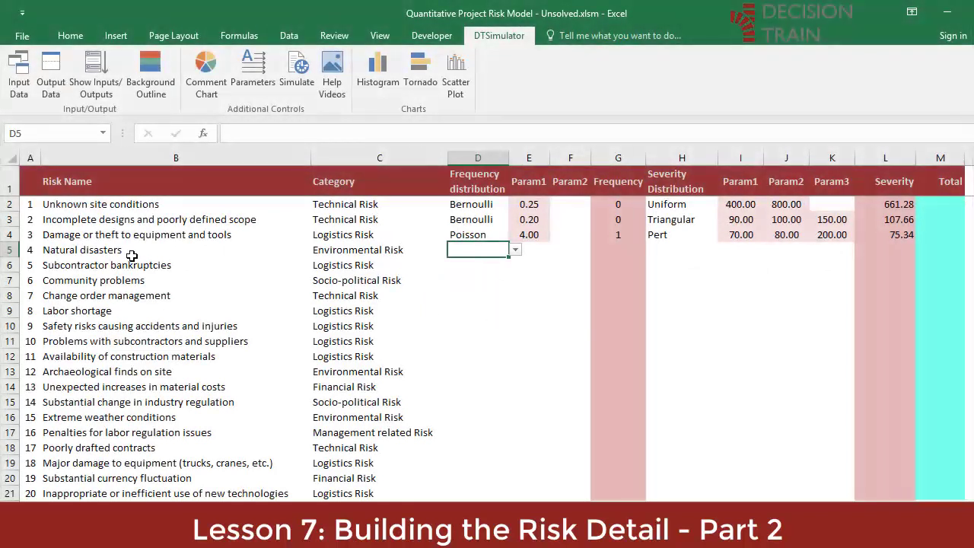
Set the Natural disasters frequency distribution to Poisson with Param1 2.5.
{"action": "left_click", "coordinate": [131, 251]}
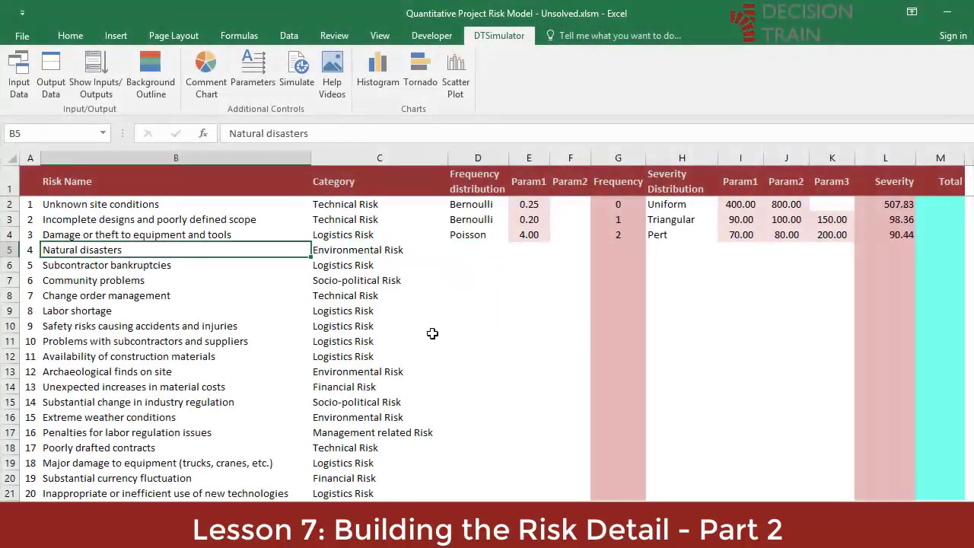
{"action": "left_click", "coordinate": [453, 248]}
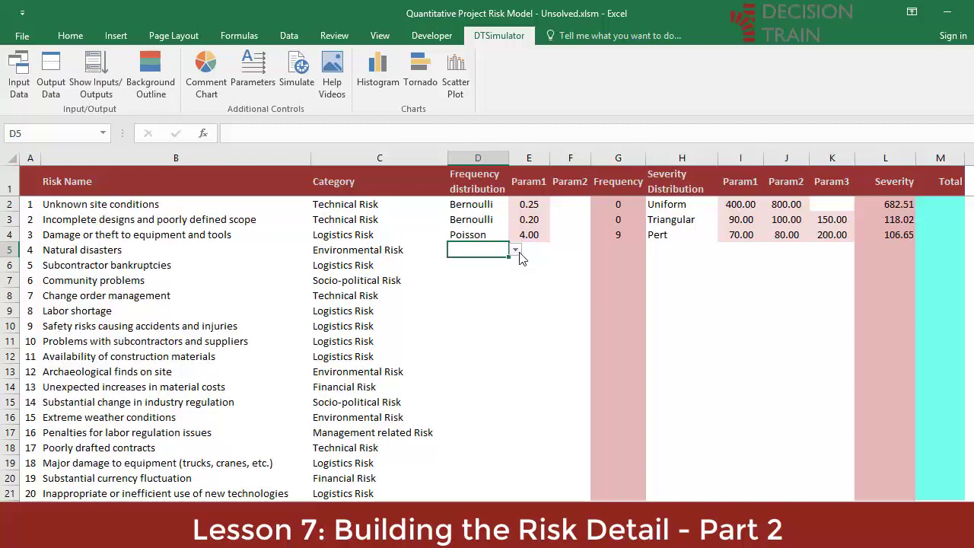
{"action": "left_click", "coordinate": [516, 251]}
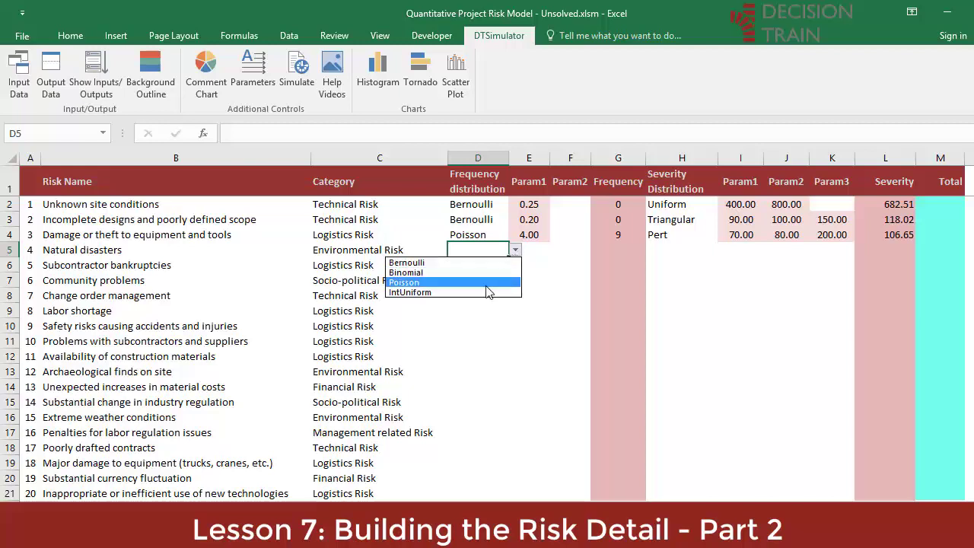
{"action": "left_click", "coordinate": [543, 251]}
{"action": "left_click", "coordinate": [543, 251]}
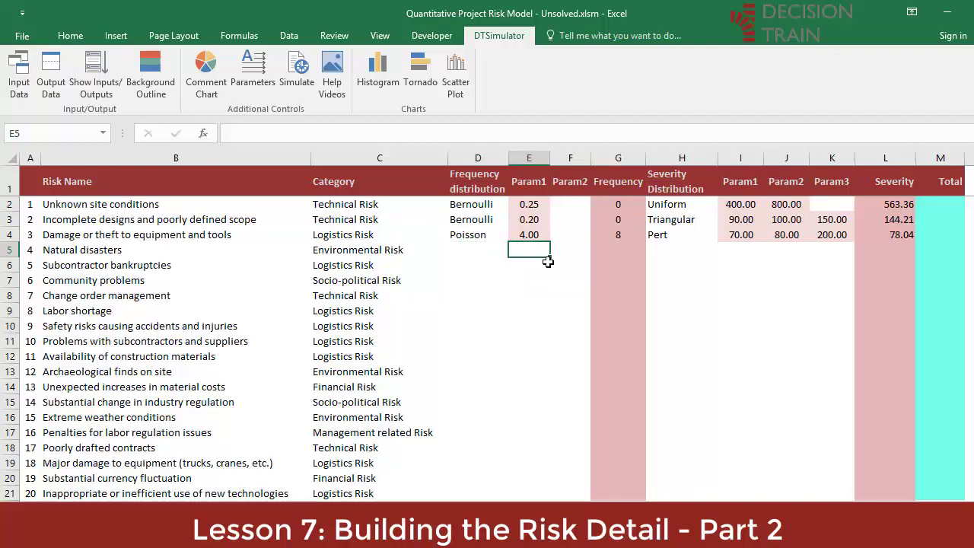
{"action": "key", "text": "Left"}
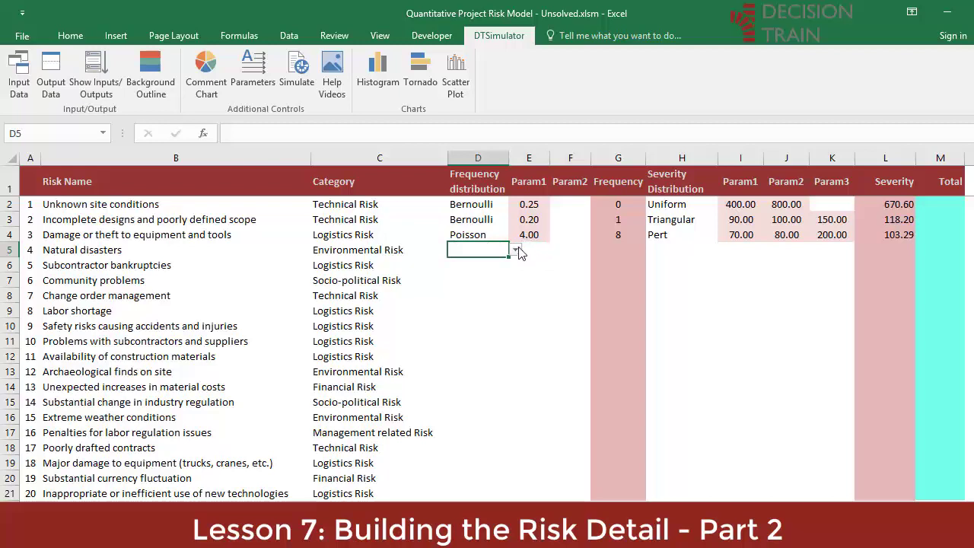
{"action": "left_click", "coordinate": [516, 251]}
{"action": "left_click", "coordinate": [485, 282]}
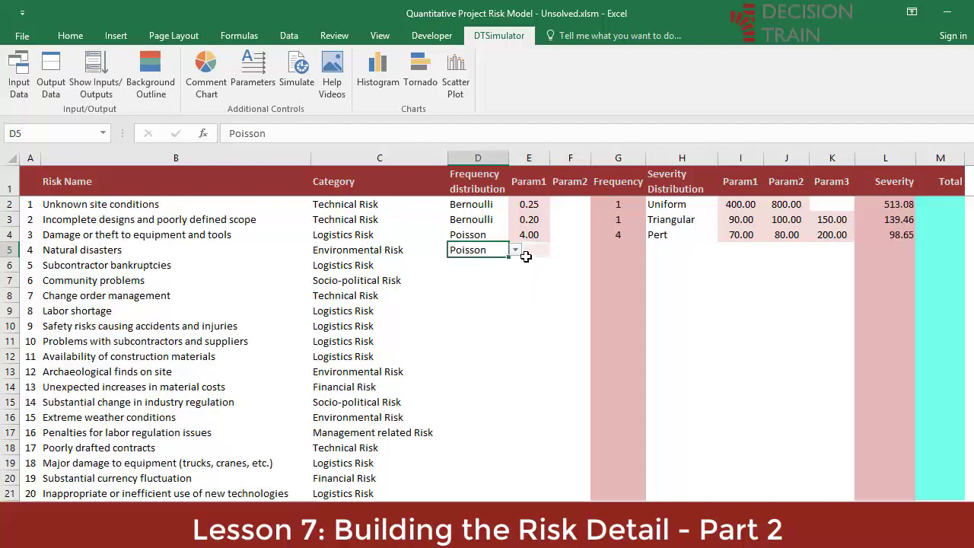
{"action": "left_click", "coordinate": [536, 255]}
{"action": "type", "text": "2.5"}
{"action": "key", "text": "ctrl+Return"}
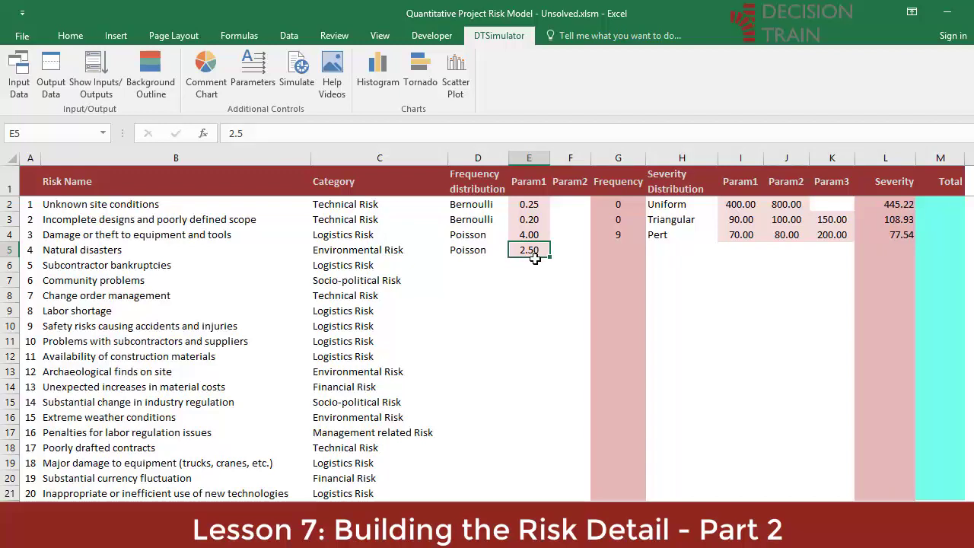
Enter =DTPoisson(E5) in the Natural disasters Frequency cell and view its chart.
{"action": "key", "text": "Right"}
{"action": "key", "text": "Right"}
{"action": "type", "text": "=d"}
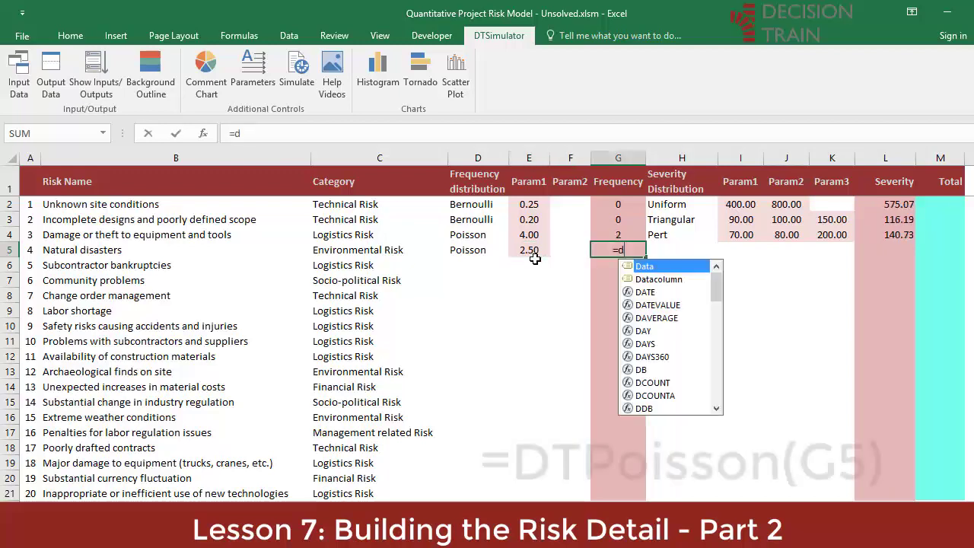
{"action": "type", "text": "tpoisson("}
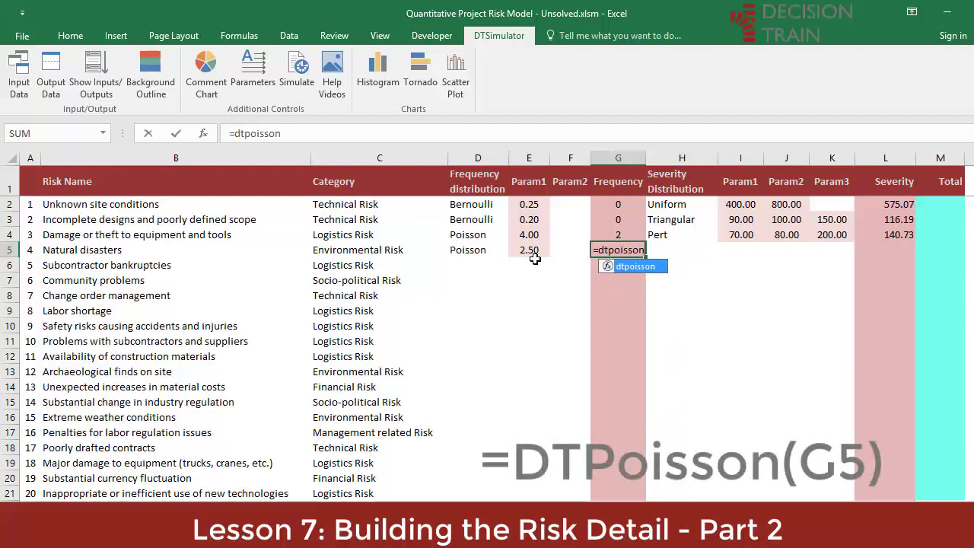
{"action": "left_click", "coordinate": [536, 254]}
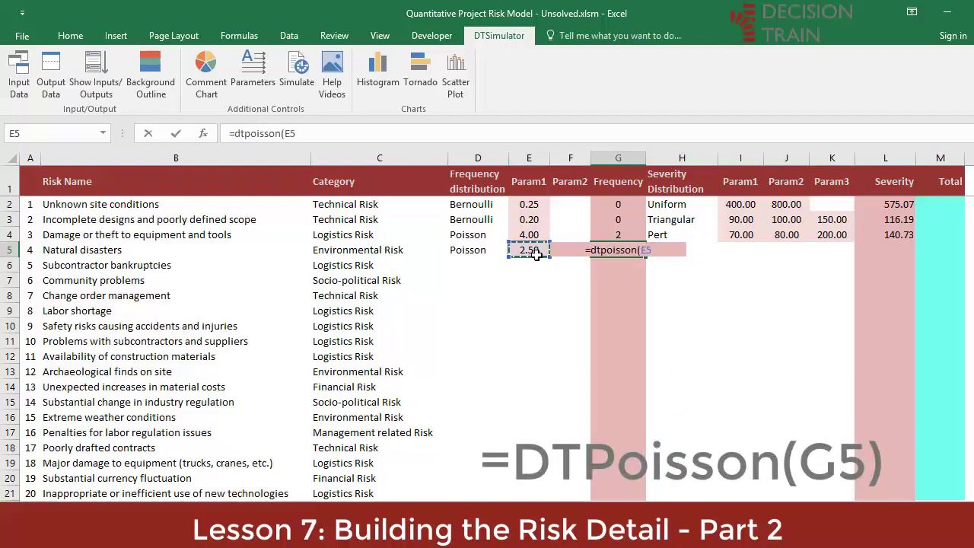
{"action": "key", "text": "Return"}
{"action": "left_click", "coordinate": [643, 243]}
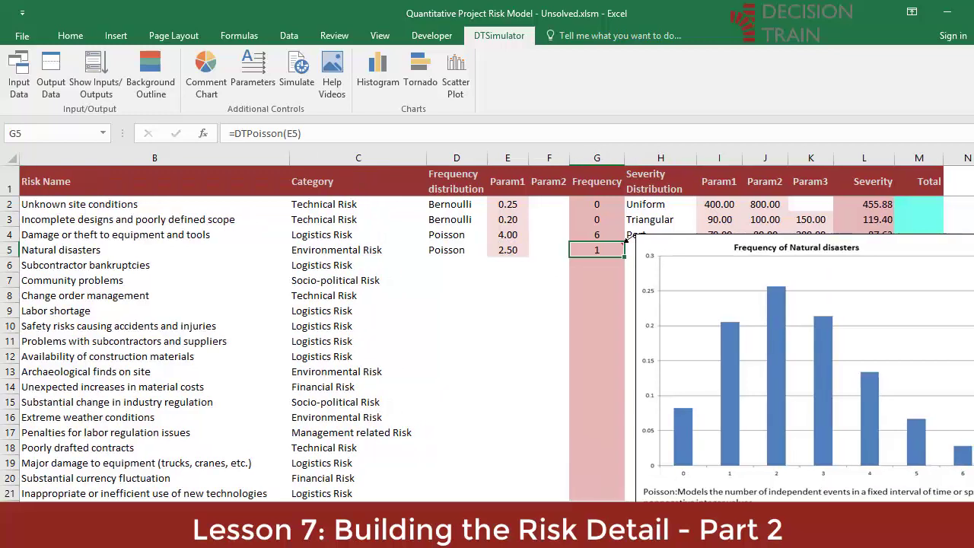
{"action": "scroll", "coordinate": [355, 240], "scroll_direction": "right", "scroll_amount": 2}
{"action": "scroll", "coordinate": [355, 240], "scroll_direction": "down", "scroll_amount": 2}
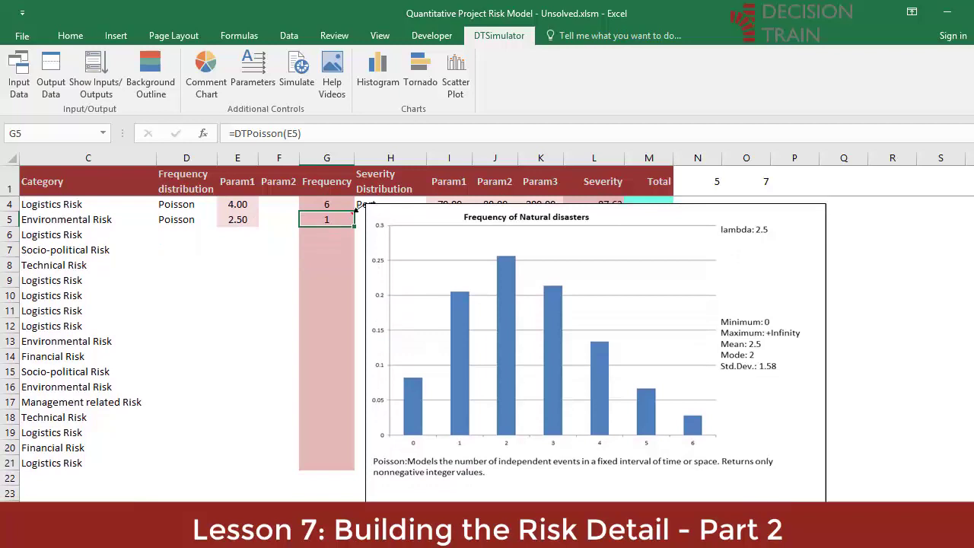
{"action": "key", "text": "Right"}
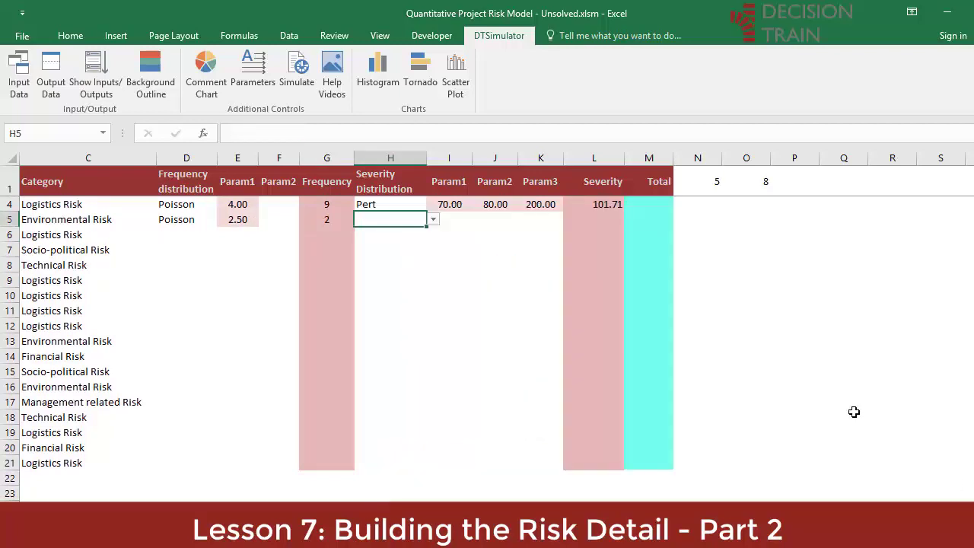
Set the Natural disasters severity distribution to Gamma with parameters 10 and 100.
{"action": "left_click", "coordinate": [433, 220]}
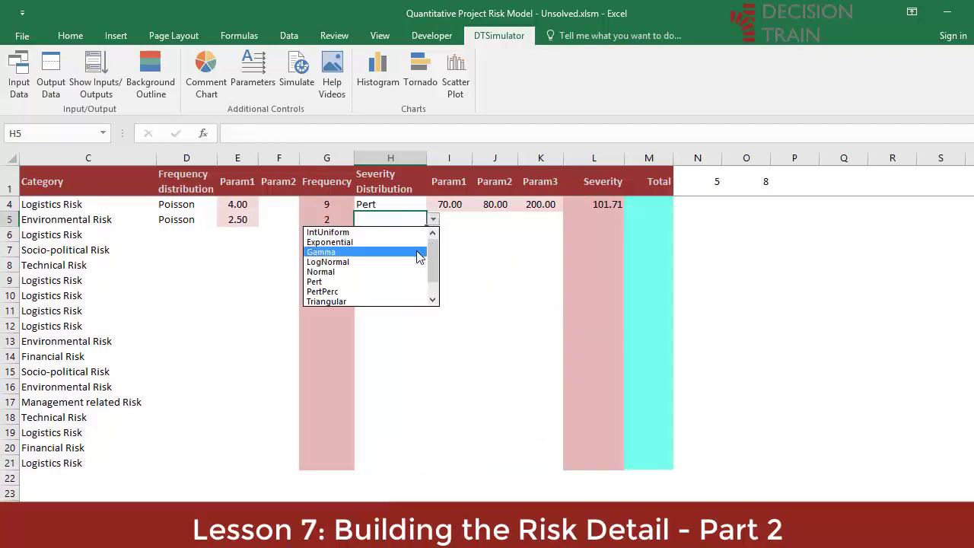
{"action": "left_click", "coordinate": [418, 252]}
{"action": "left_click", "coordinate": [457, 222]}
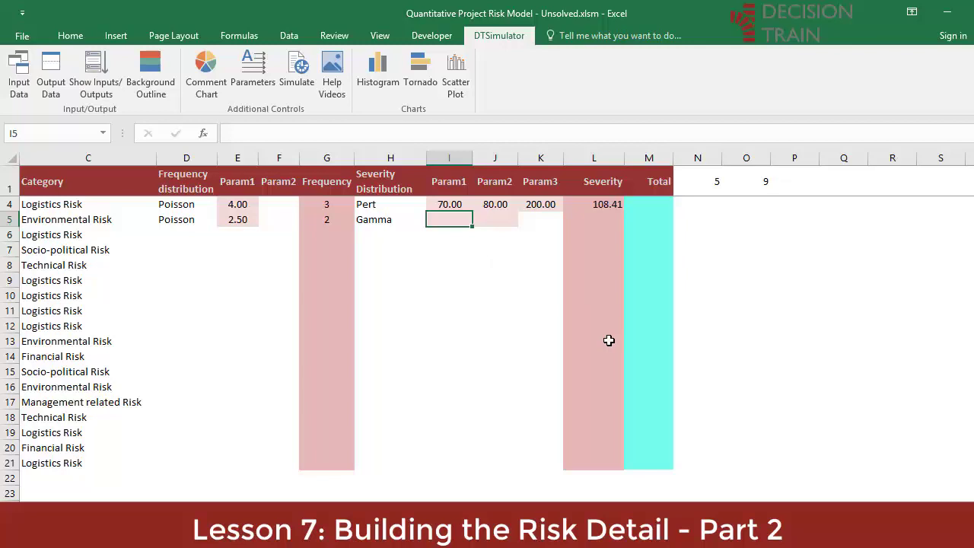
{"action": "type", "text": "10"}
{"action": "key", "text": "Tab"}
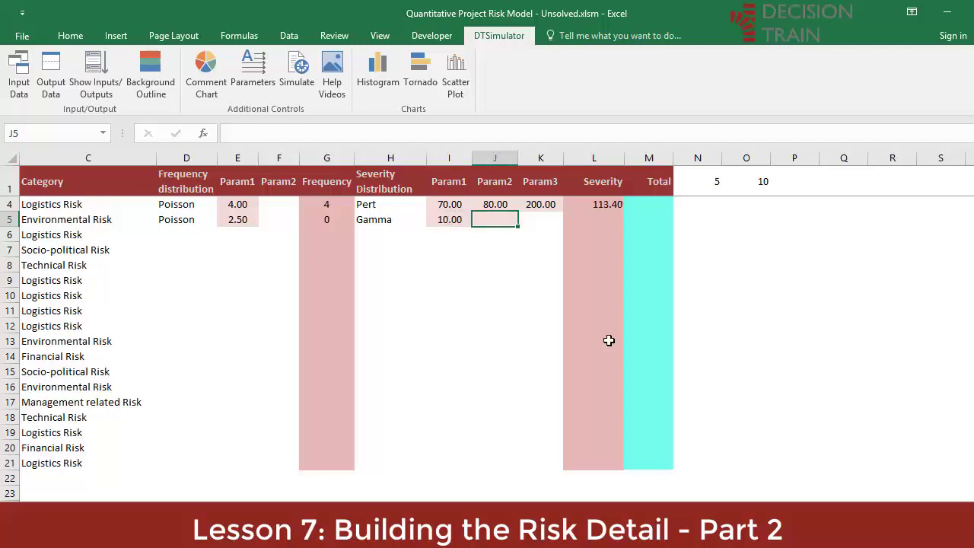
{"action": "type", "text": "100"}
{"action": "key", "text": "ctrl+Return"}
Enter =dtgamma(I5,J5) in the Natural disasters Severity cell, returning 1,121.58.
{"action": "key", "text": "Right"}
{"action": "key", "text": "Right"}
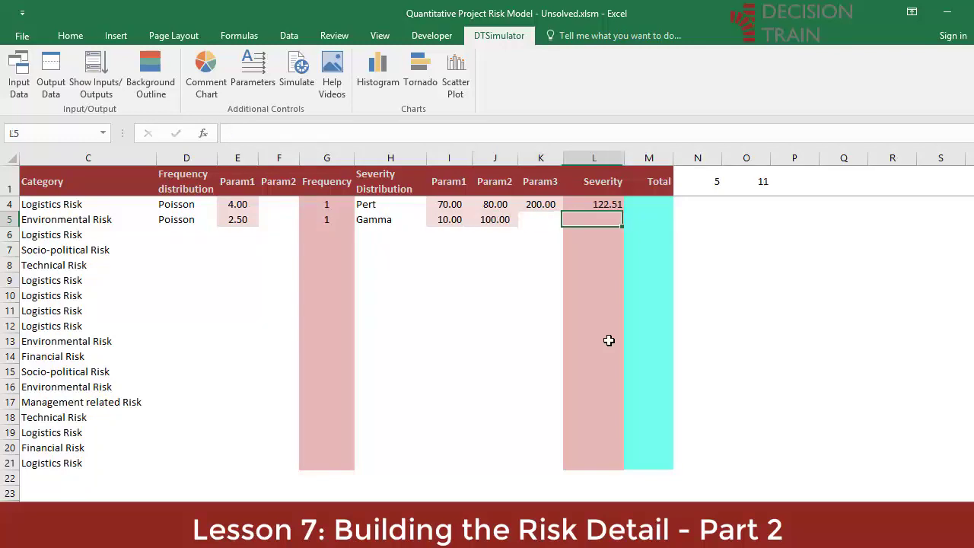
{"action": "type", "text": "=dtgamma("}
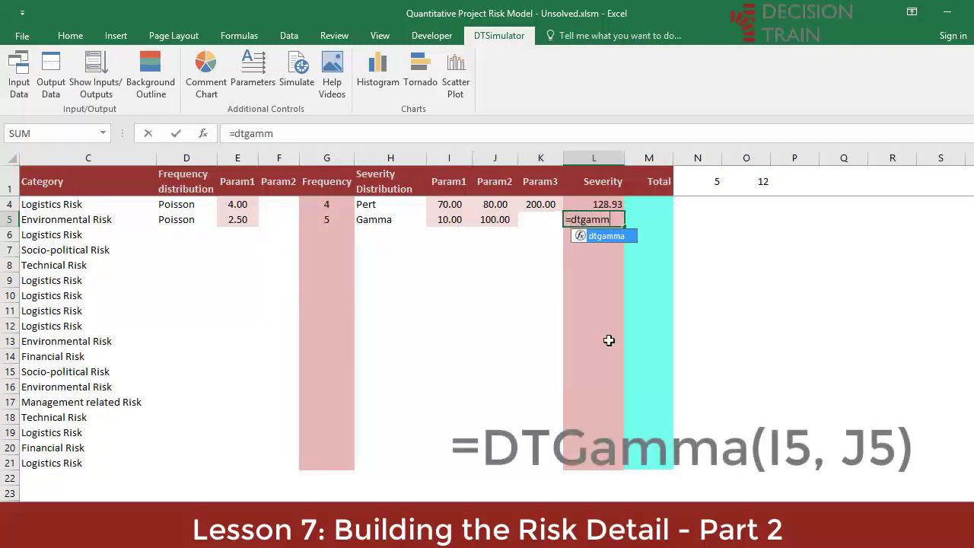
{"action": "left_click", "coordinate": [450, 219]}
{"action": "type", "text": ","}
{"action": "left_click", "coordinate": [491, 220]}
{"action": "key", "text": "ctrl+Return"}
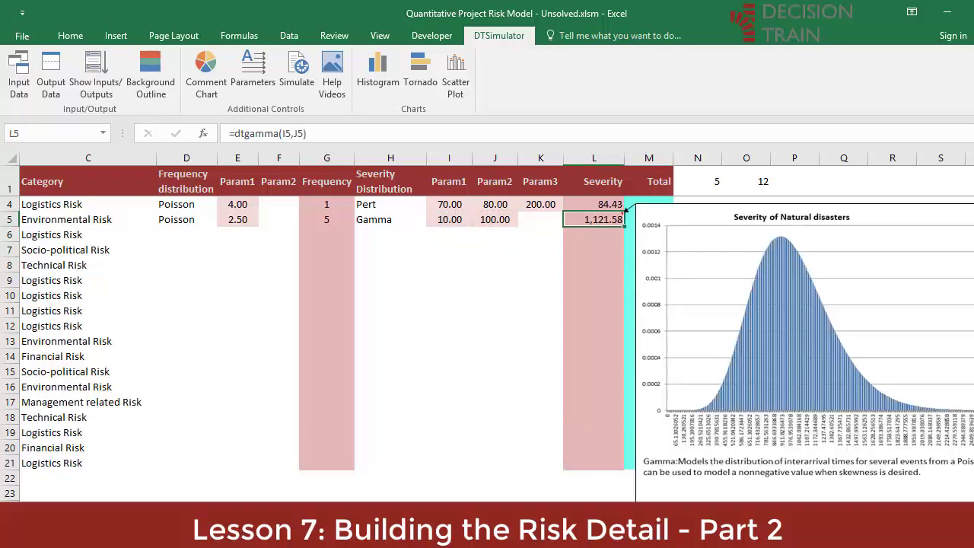
{"action": "scroll", "coordinate": [489, 215], "scroll_direction": "right", "scroll_amount": 2}
{"action": "scroll", "coordinate": [489, 215], "scroll_direction": "right", "scroll_amount": 1}
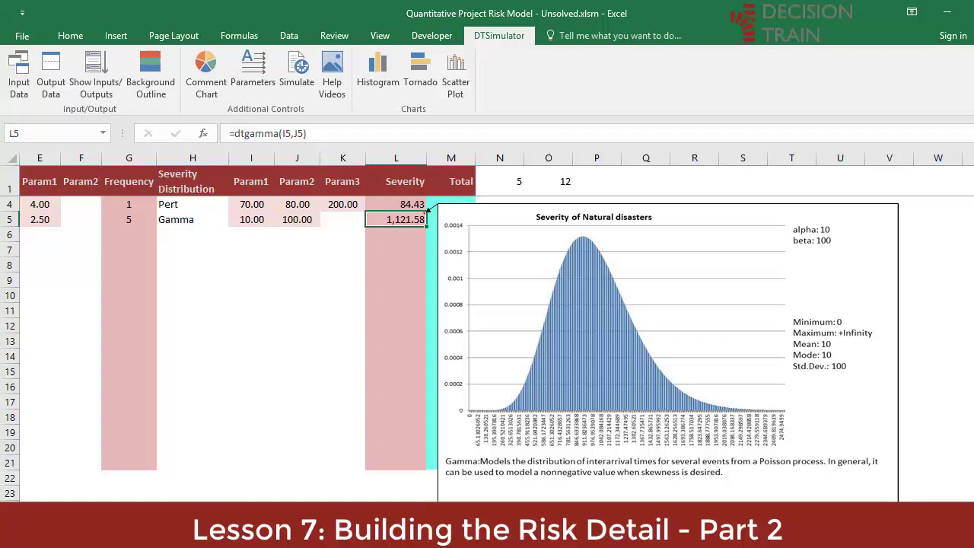
{"action": "scroll", "coordinate": [487, 327], "scroll_direction": "left", "scroll_amount": 4}
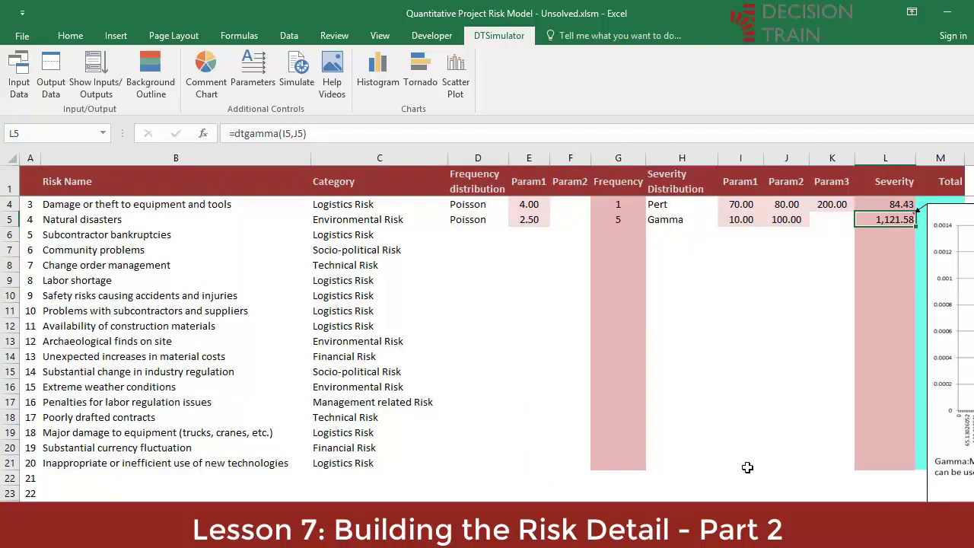
Enter frequency parameters 30 and 0.05 for Subcontractor bankruptcies in E6:F6.
{"action": "left_click", "coordinate": [459, 231]}
{"action": "left_click", "coordinate": [120, 238]}
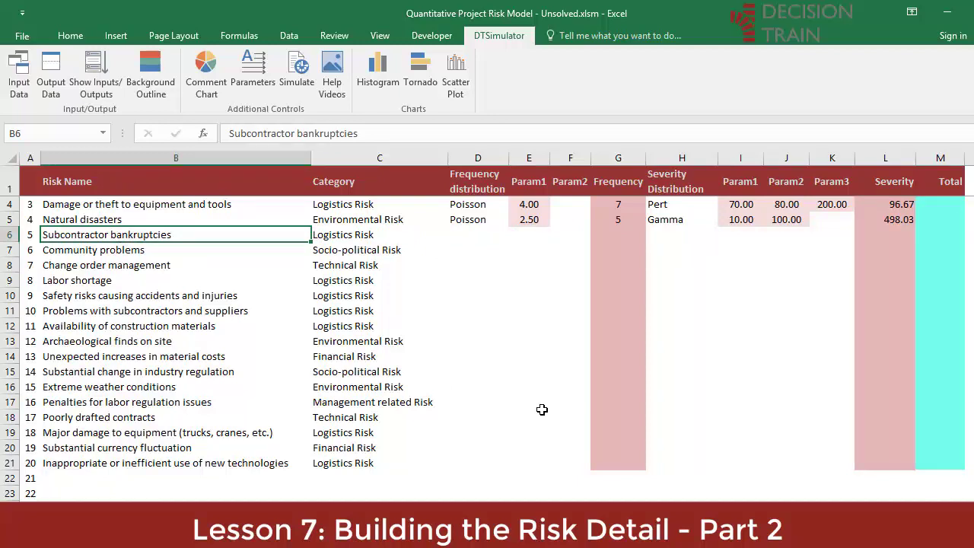
{"action": "left_click", "coordinate": [523, 231]}
{"action": "type", "text": "30"}
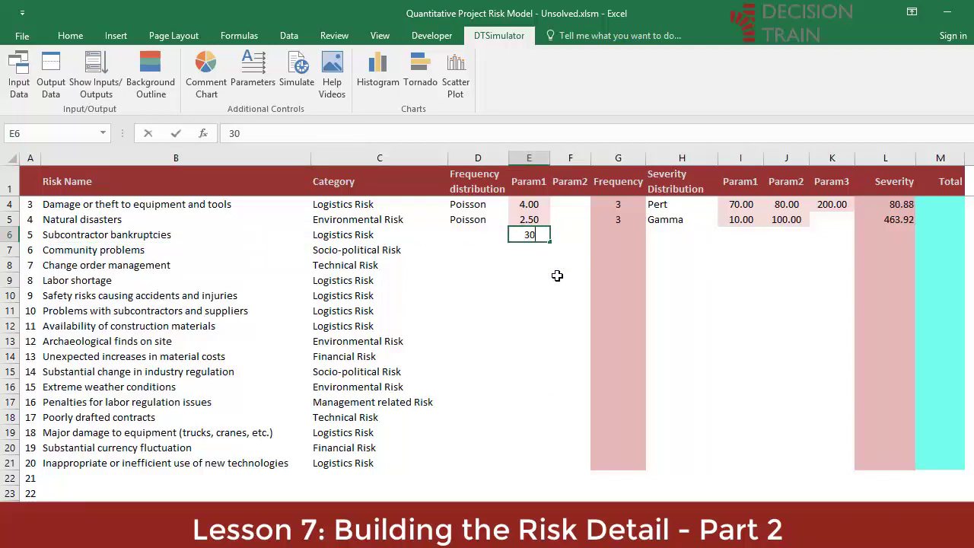
{"action": "key", "text": "Tab"}
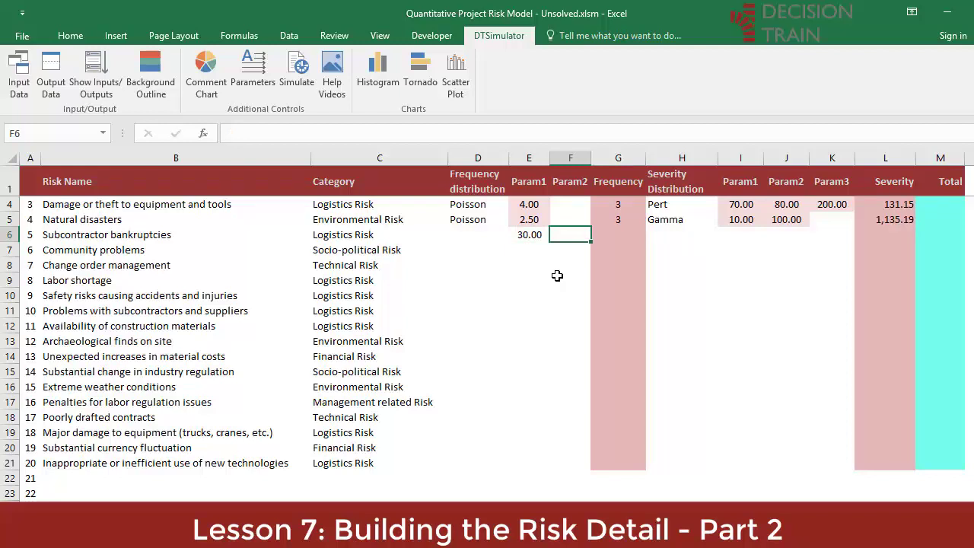
{"action": "type", "text": "0.05"}
{"action": "key", "text": "Left"}
{"action": "key", "text": "Left"}
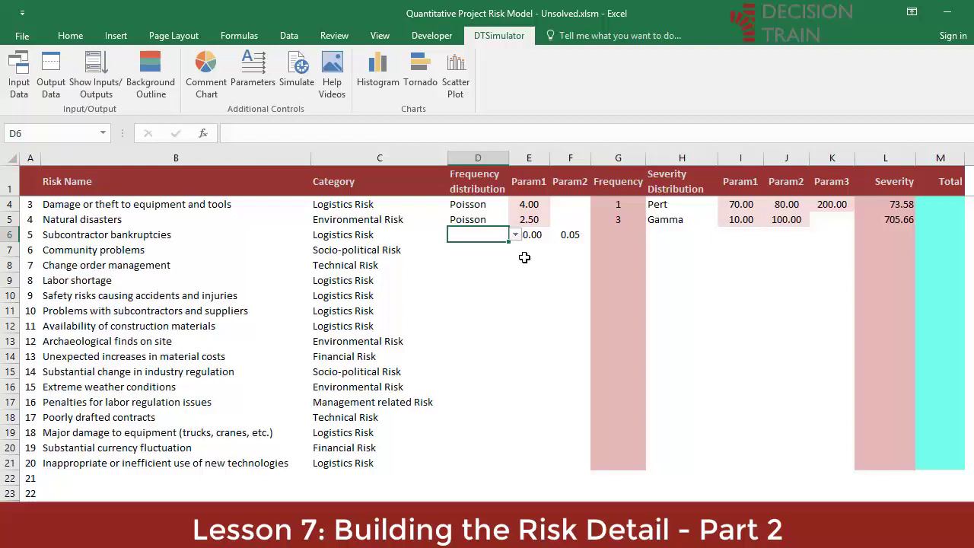
{"action": "key", "text": "Right"}
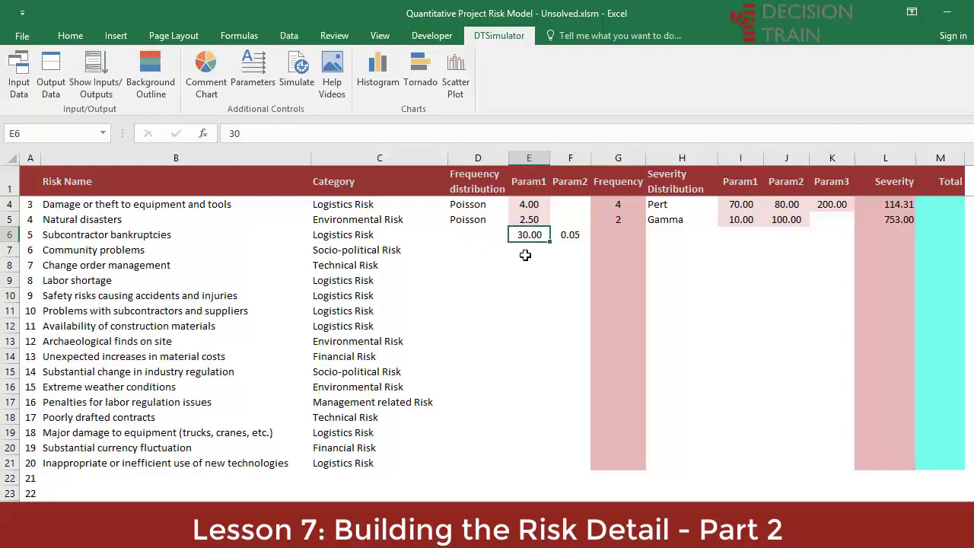
{"action": "key", "text": "Right"}
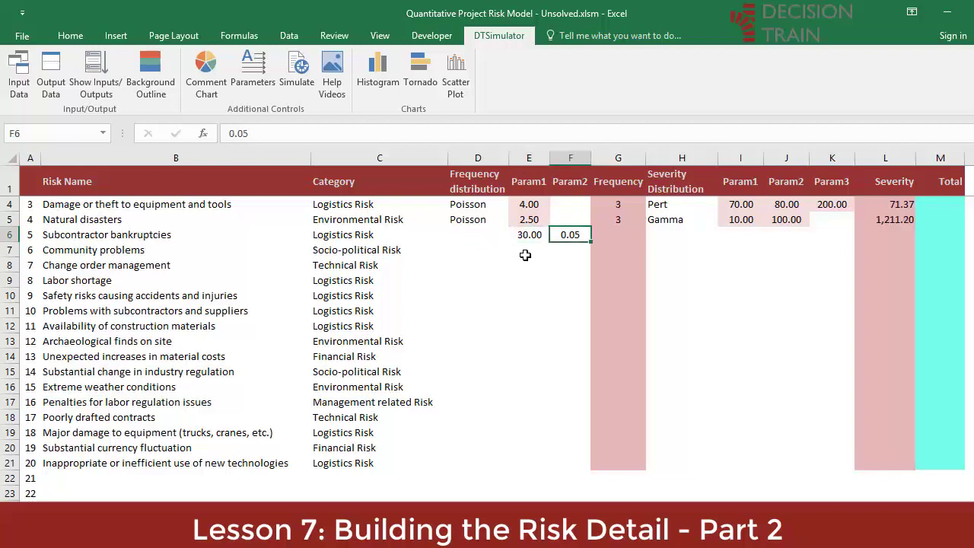
{"action": "key", "text": "Left"}
{"action": "key", "text": "Left"}
Choose Binomial in D6 and enter =dtbinomial(E6,F6) in the Frequency cell G6.
{"action": "left_click", "coordinate": [515, 237]}
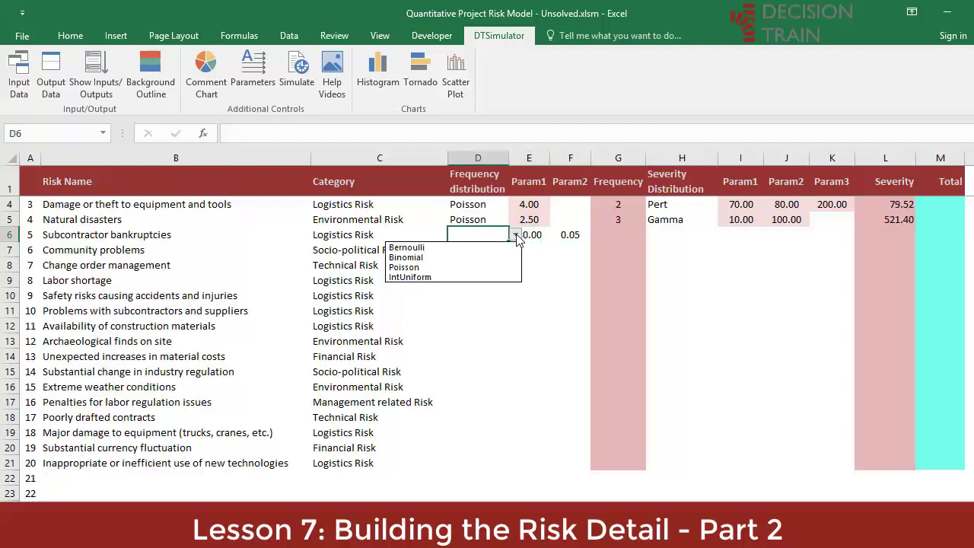
{"action": "left_click", "coordinate": [502, 257]}
{"action": "left_click", "coordinate": [626, 235]}
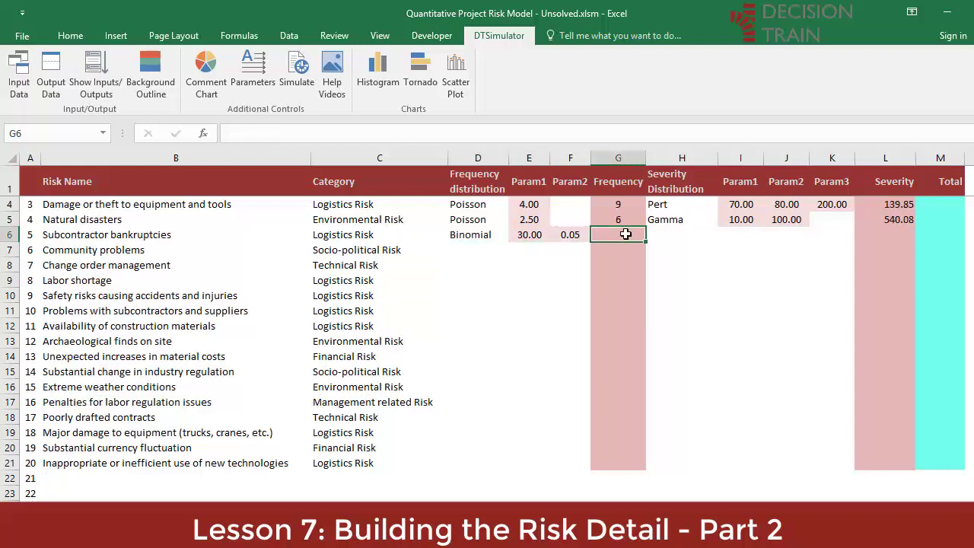
{"action": "type", "text": "=dtbin"}
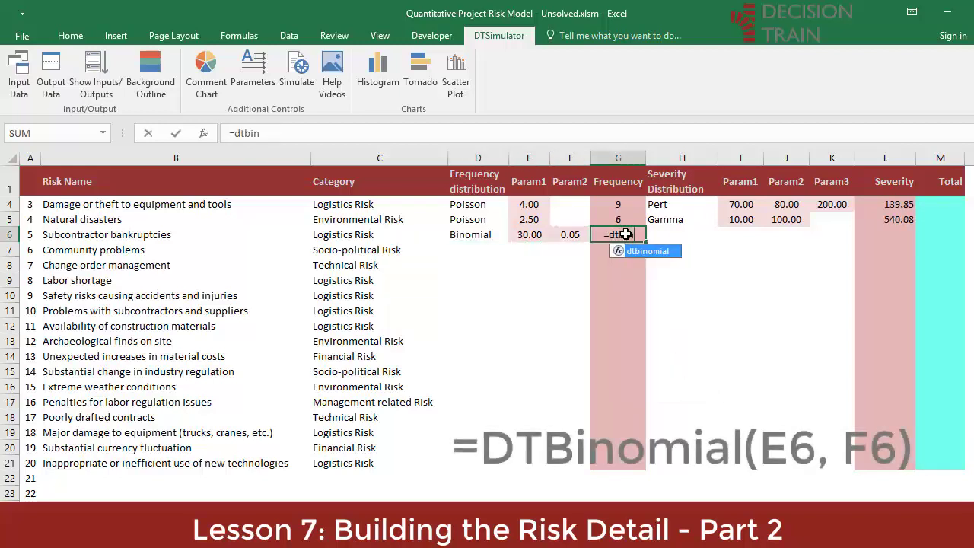
{"action": "type", "text": "omial"}
{"action": "key", "text": "Tab"}
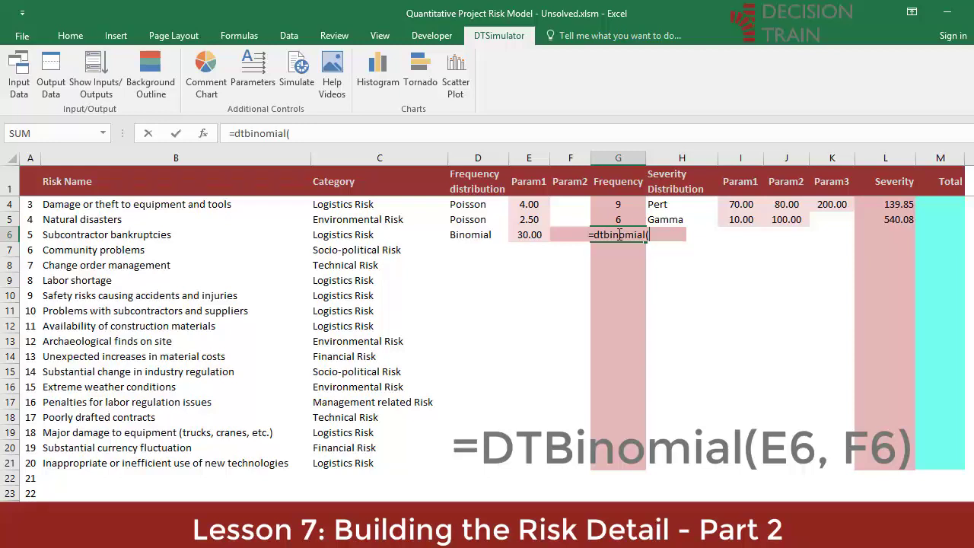
{"action": "left_click", "coordinate": [535, 236]}
{"action": "type", "text": ","}
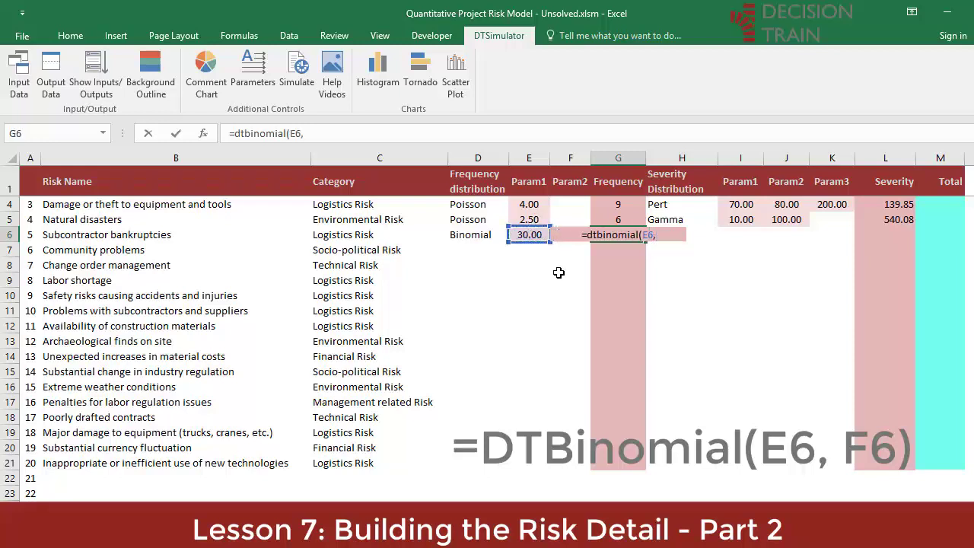
{"action": "left_click", "coordinate": [563, 236]}
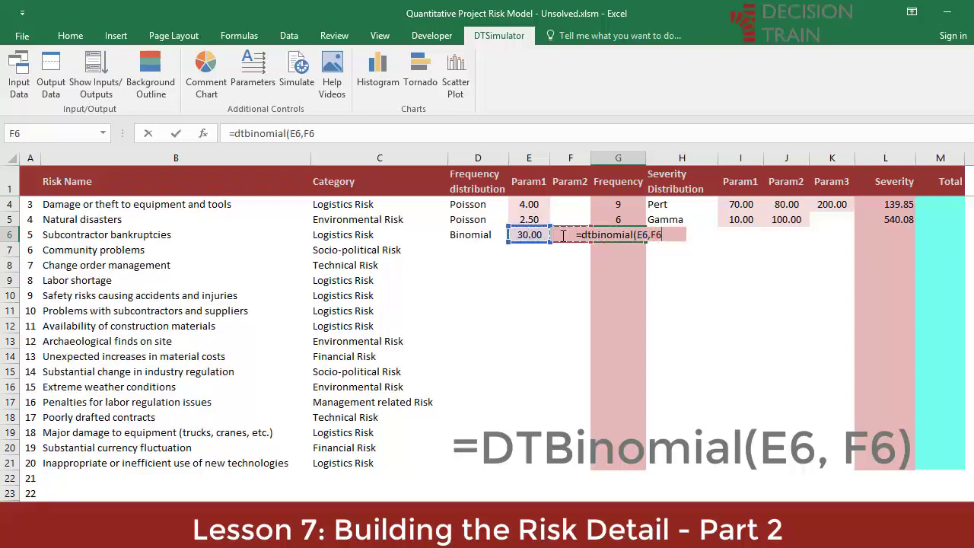
{"action": "key", "text": "ctrl+Return"}
Inspect the G6 Binomial chart showing mean 1.5 and standard deviation 1.19.
{"action": "mouse_move", "coordinate": [646, 226]}
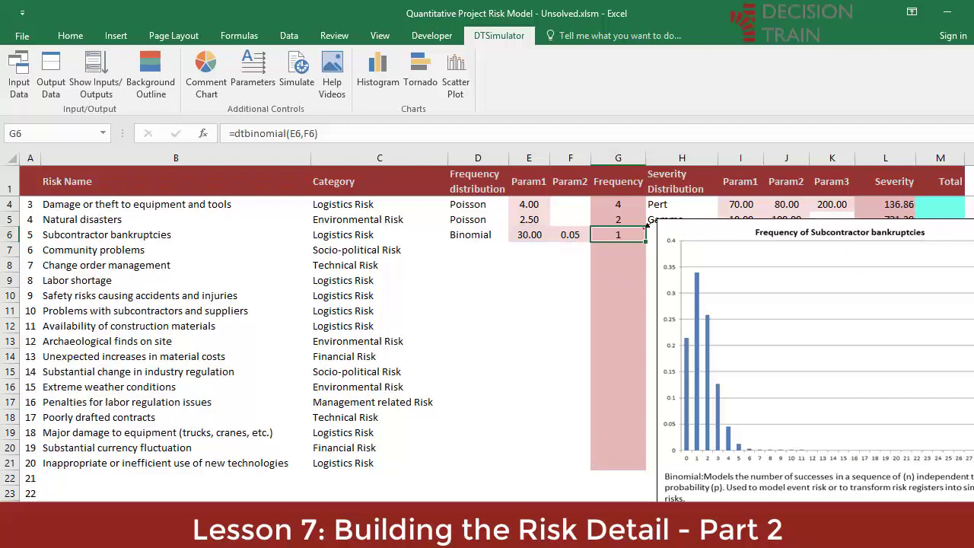
{"action": "scroll", "coordinate": [647, 226], "scroll_direction": "right", "scroll_amount": 2}
{"action": "scroll", "coordinate": [647, 226], "scroll_direction": "down", "scroll_amount": 1}
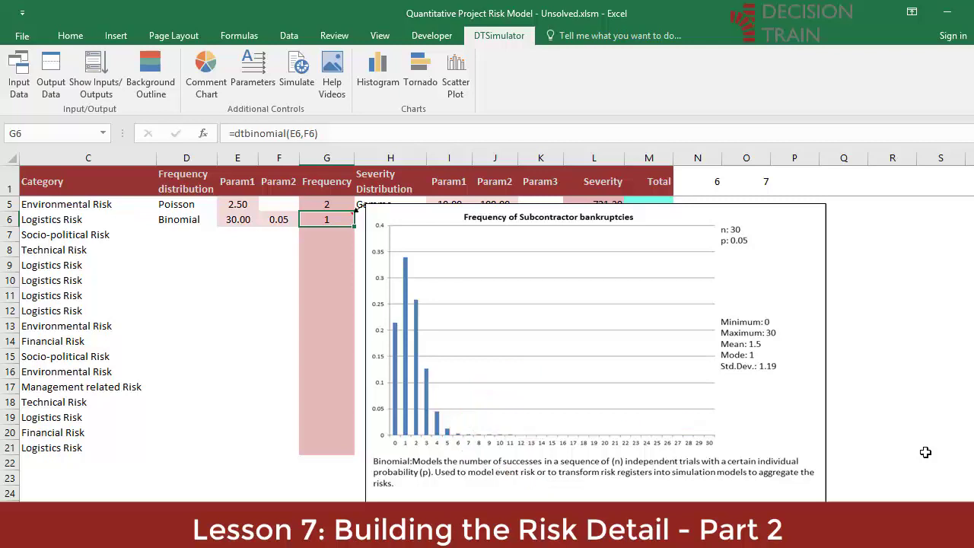
{"action": "key", "text": "Right"}
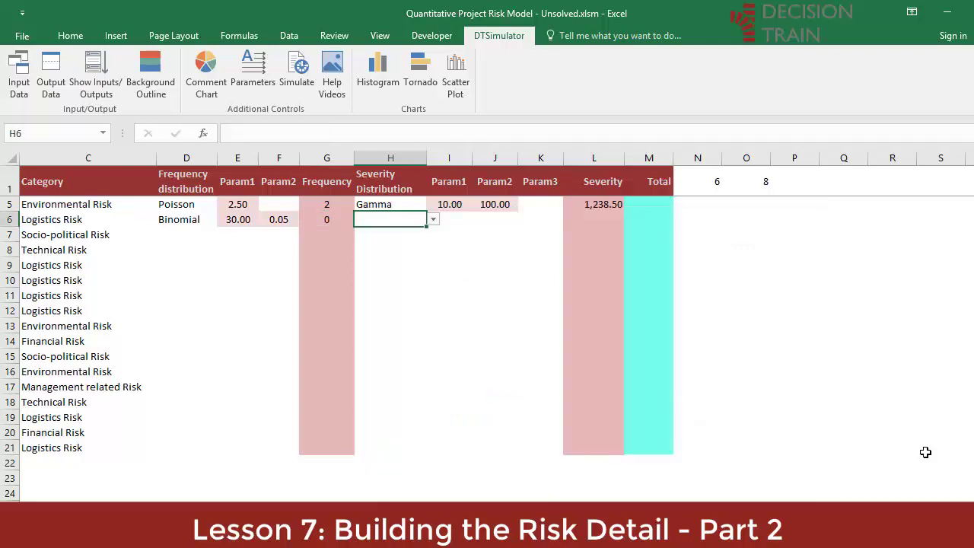
Set Subcontractor bankruptcies severity to PertPerc with parameters 150, 0.1 and 1.
{"action": "left_click", "coordinate": [433, 219]}
{"action": "left_click", "coordinate": [382, 291]}
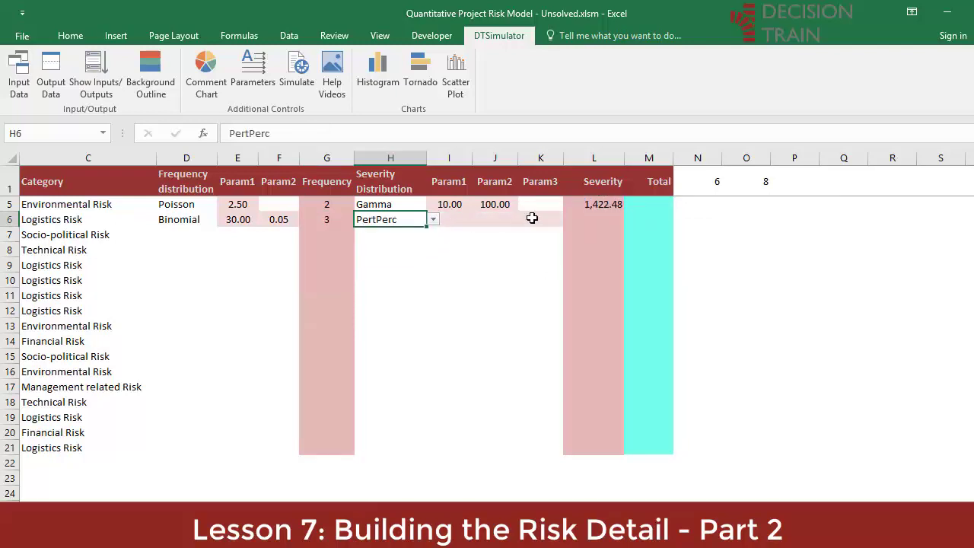
{"action": "left_click", "coordinate": [452, 220]}
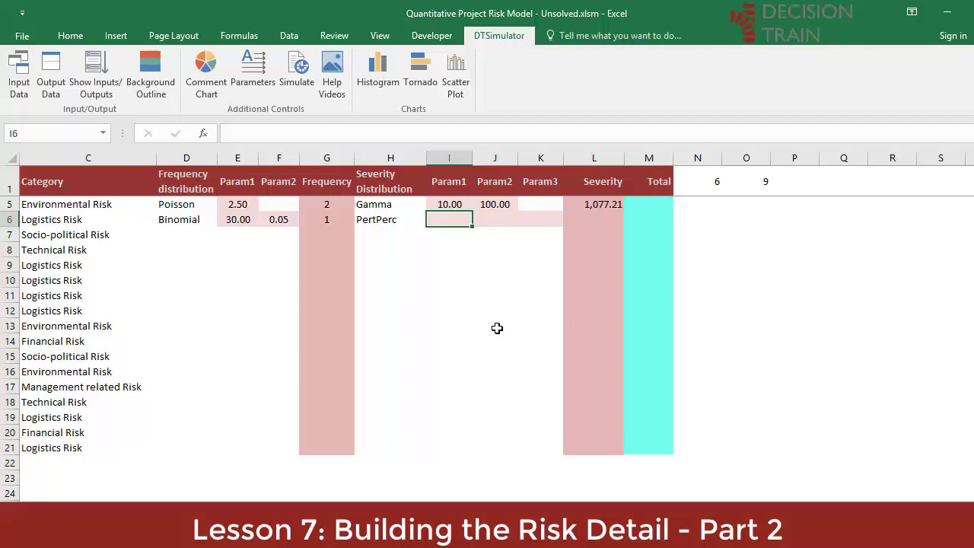
{"action": "type", "text": "150"}
{"action": "key", "text": "Tab"}
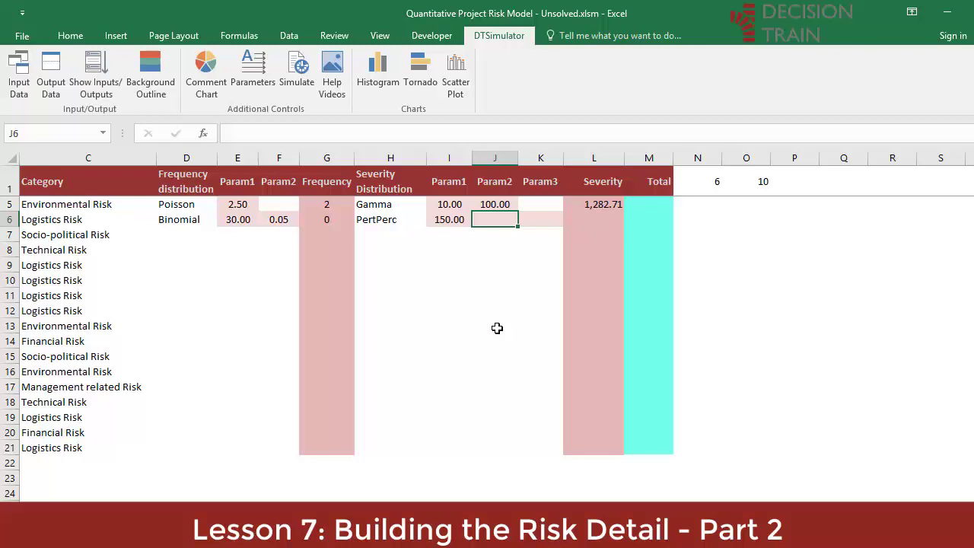
{"action": "type", "text": "0.1"}
{"action": "key", "text": "Tab"}
{"action": "type", "text": "1"}
{"action": "key", "text": "Tab"}
Enter =dtpertperc(I6,J6,K6) in the Severity cell L6, returning 147.27.
{"action": "type", "text": "=dtpertperc("}
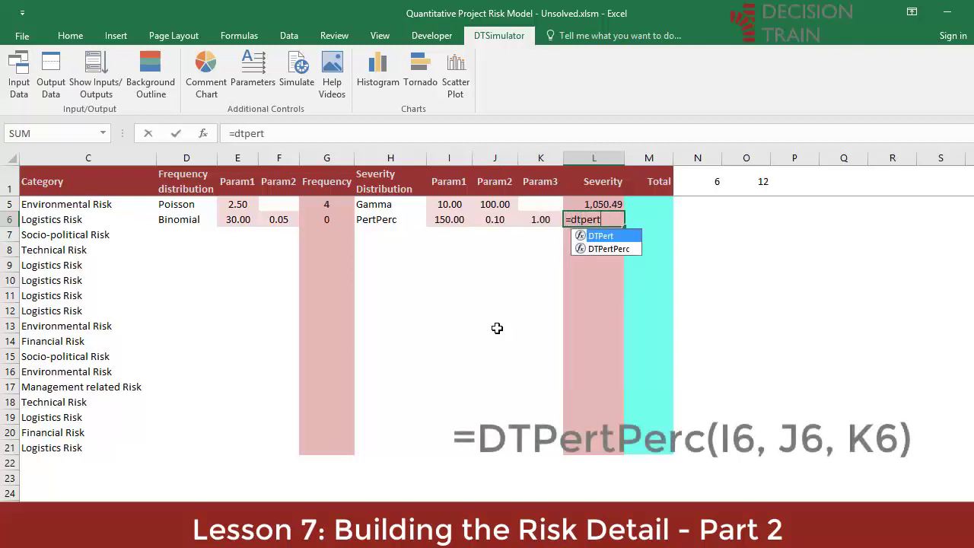
{"action": "left_click", "coordinate": [445, 220]}
{"action": "type", "text": ","}
{"action": "left_click", "coordinate": [504, 220]}
{"action": "type", "text": ","}
{"action": "left_click", "coordinate": [546, 219]}
{"action": "key", "text": "ctrl+Return"}
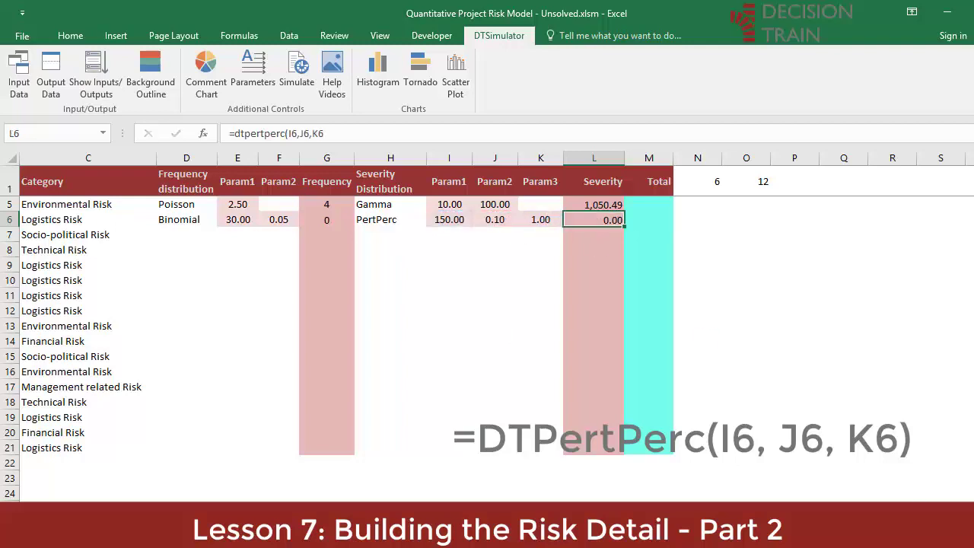
{"action": "scroll", "coordinate": [487, 327], "scroll_direction": "right", "scroll_amount": 2}
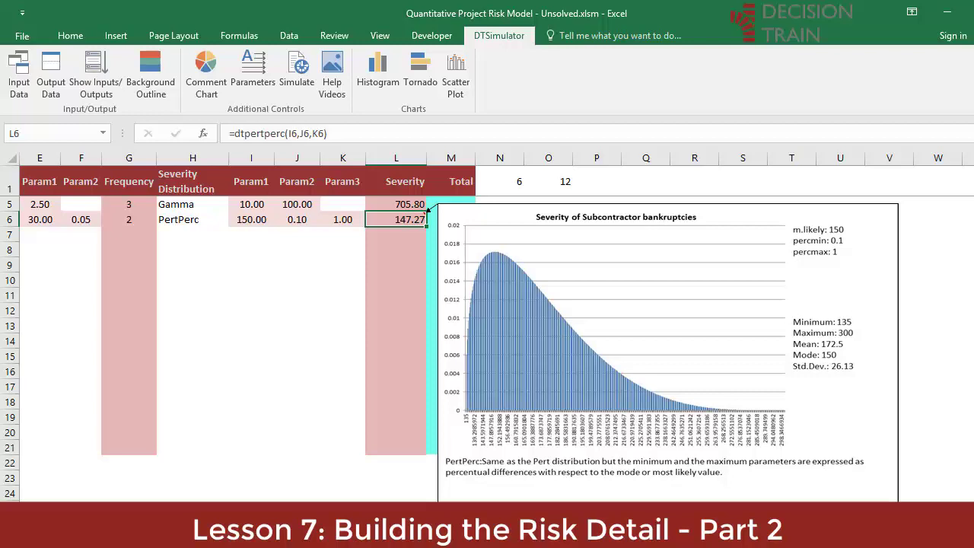
{"action": "scroll", "coordinate": [427, 211], "scroll_direction": "left", "scroll_amount": 3}
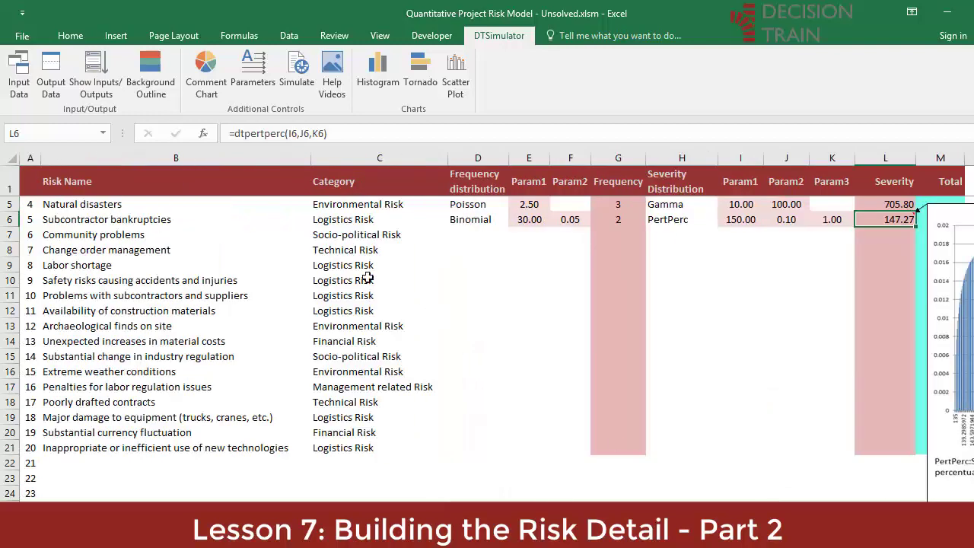
Enter frequency parameters 12 and 0.25 for Community problems in E7:F7.
{"action": "left_click", "coordinate": [167, 235]}
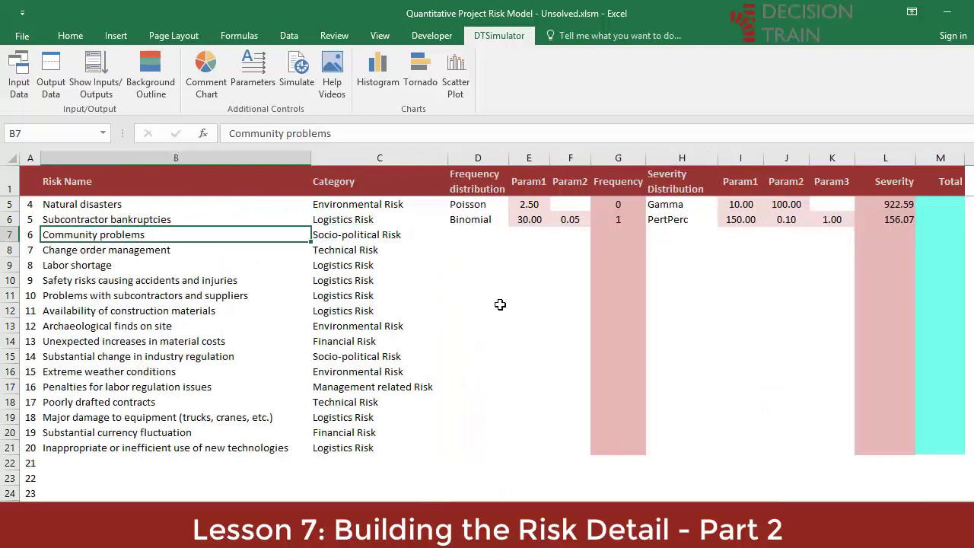
{"action": "left_click", "coordinate": [521, 236]}
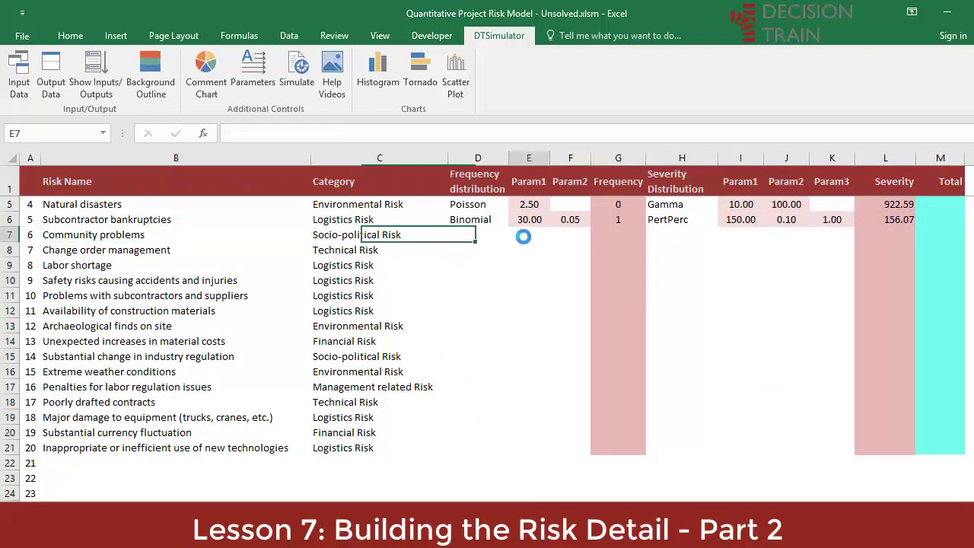
{"action": "type", "text": "12"}
{"action": "key", "text": "Tab"}
{"action": "key", "text": "F9"}
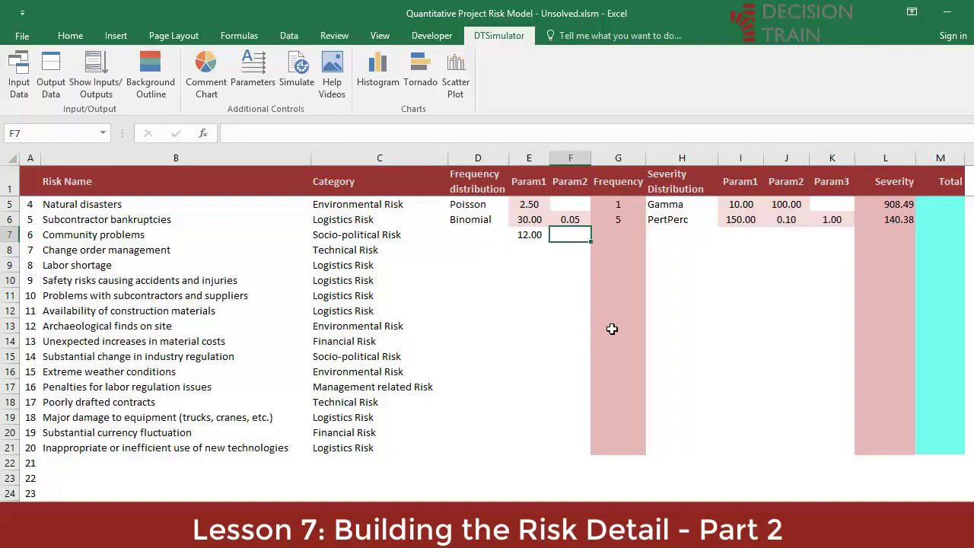
{"action": "type", "text": "0.25"}
{"action": "key", "text": "shift+Tab"}
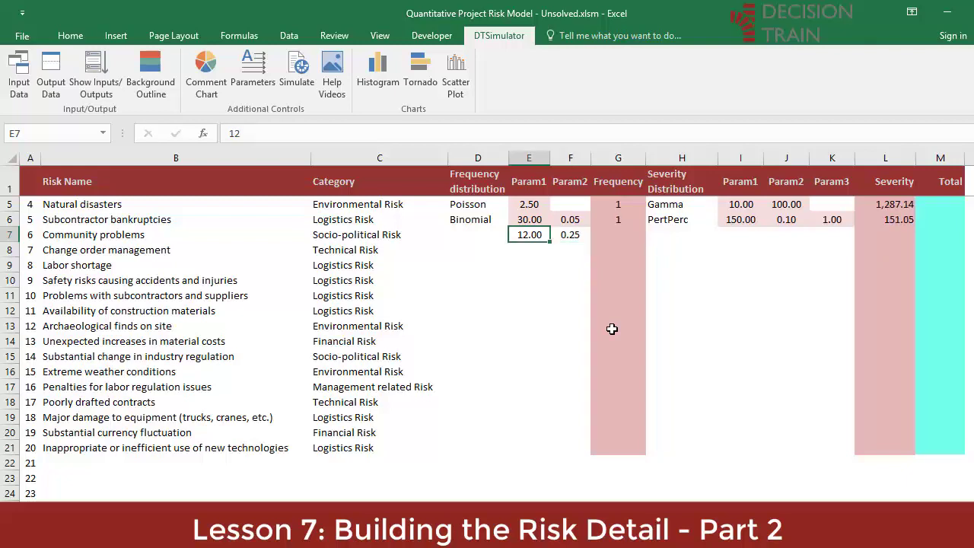
{"action": "key", "text": "shift+Tab"}
{"action": "key", "text": "F9"}
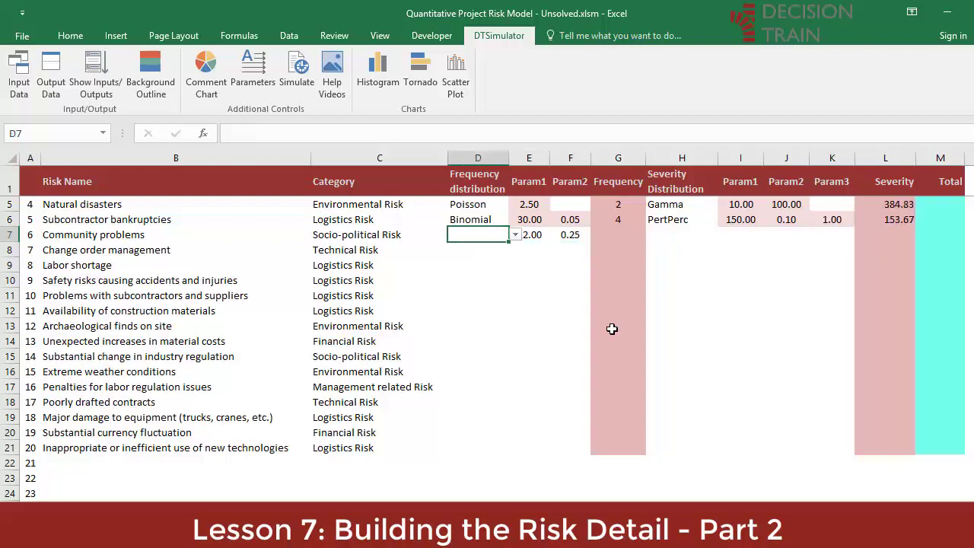
Choose Binomial in D7 and enter =dtbinomial(E7,F7) in the Frequency cell G7.
{"action": "left_click", "coordinate": [514, 236]}
{"action": "left_click", "coordinate": [476, 258]}
{"action": "left_click", "coordinate": [616, 234]}
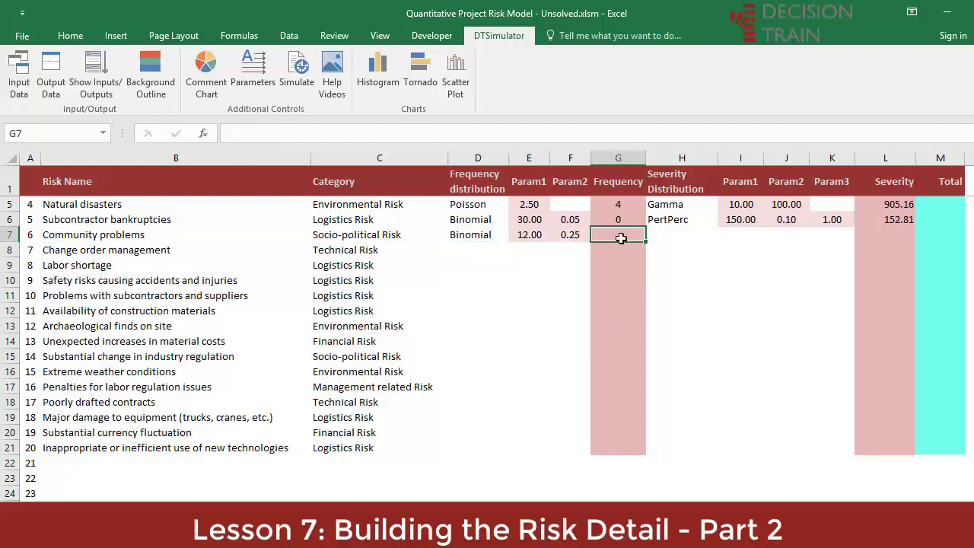
{"action": "type", "text": "=dtbinomial("}
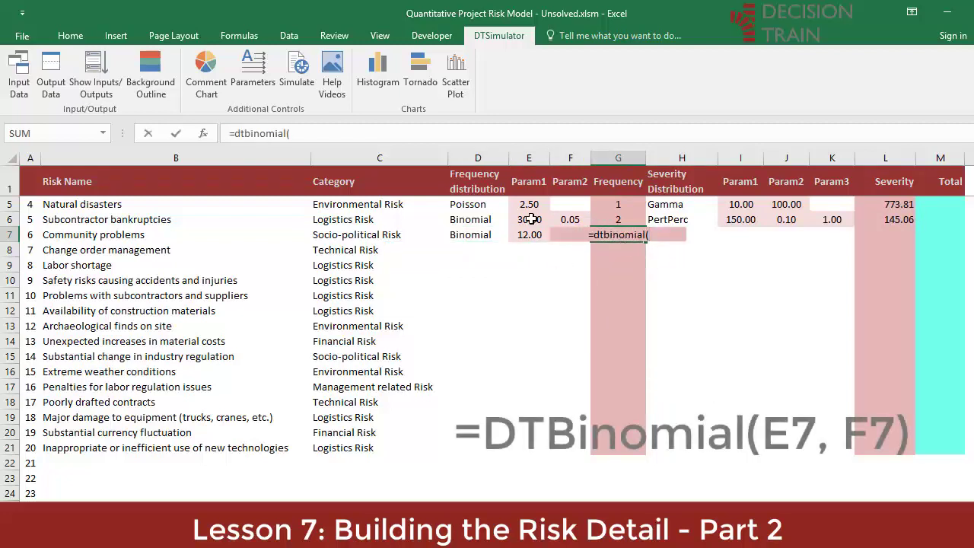
{"action": "left_click", "coordinate": [528, 234]}
{"action": "type", "text": ","}
{"action": "key", "text": "Left"}
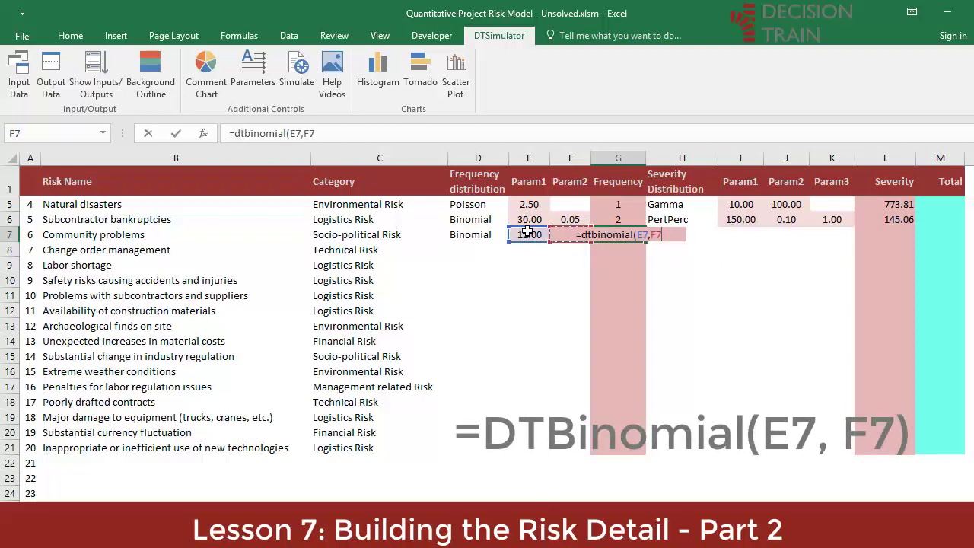
{"action": "key", "text": "ctrl+Return"}
Inspect the G7 Binomial chart showing mean 3, mode 3 and standard deviation 1.5.
{"action": "mouse_move", "coordinate": [646, 223]}
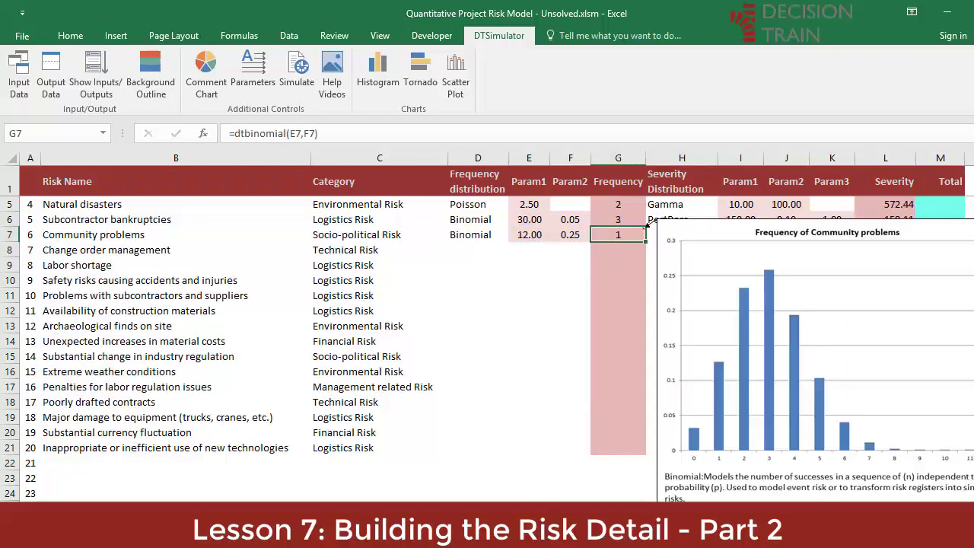
{"action": "scroll", "coordinate": [487, 327], "scroll_direction": "right", "scroll_amount": 2}
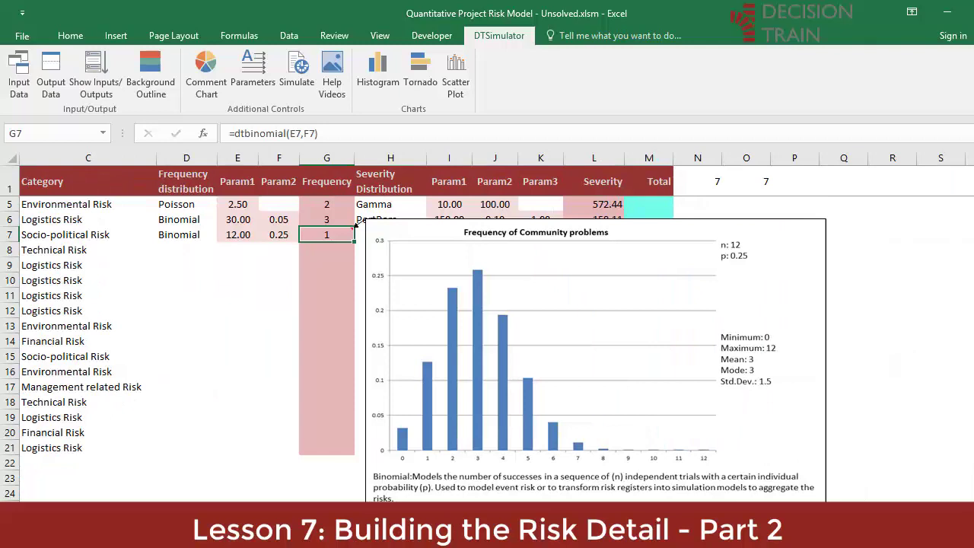
{"action": "scroll", "coordinate": [487, 327], "scroll_direction": "down", "scroll_amount": 1}
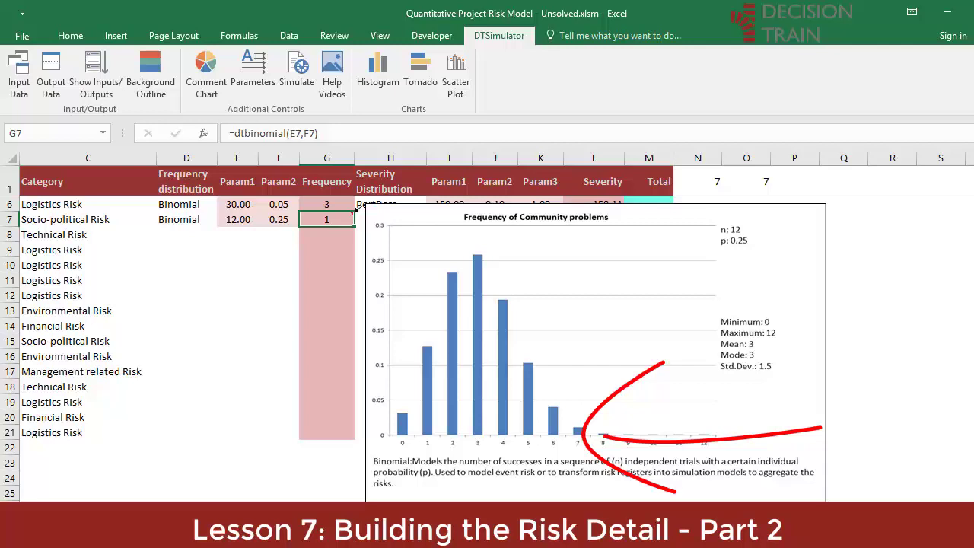
{"action": "key", "text": "Right"}
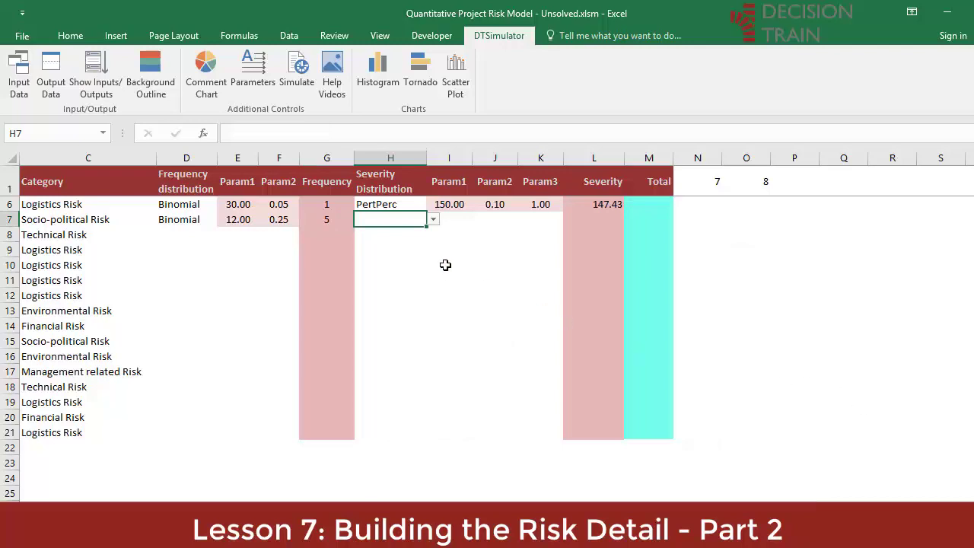
Set Community problems severity to TriangPerc with parameters 500, 0.10 and 0.50.
{"action": "left_click", "coordinate": [433, 219]}
{"action": "scroll", "coordinate": [432, 278], "scroll_direction": "down", "scroll_amount": 1}
{"action": "left_click", "coordinate": [378, 294]}
{"action": "left_click", "coordinate": [447, 223]}
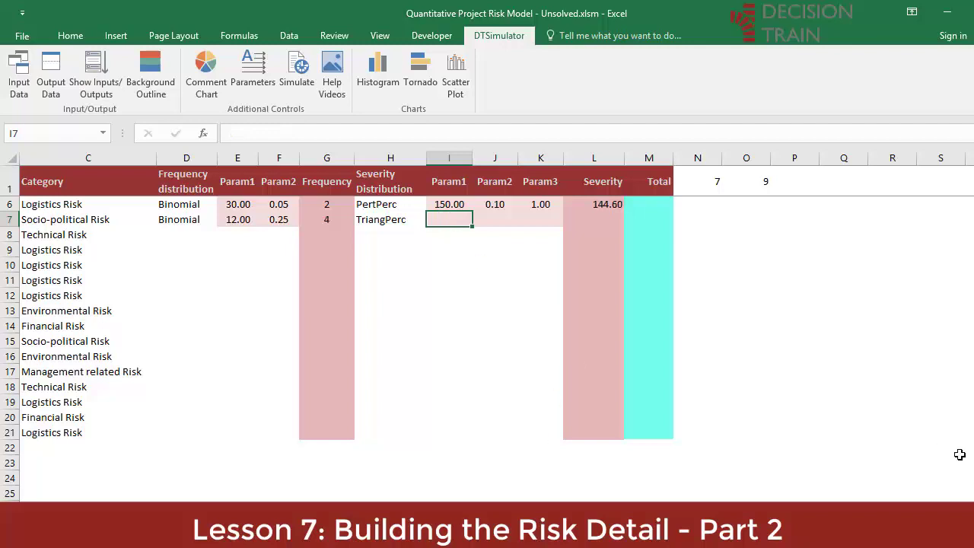
{"action": "scroll", "coordinate": [966, 491], "scroll_direction": "right", "scroll_amount": 1}
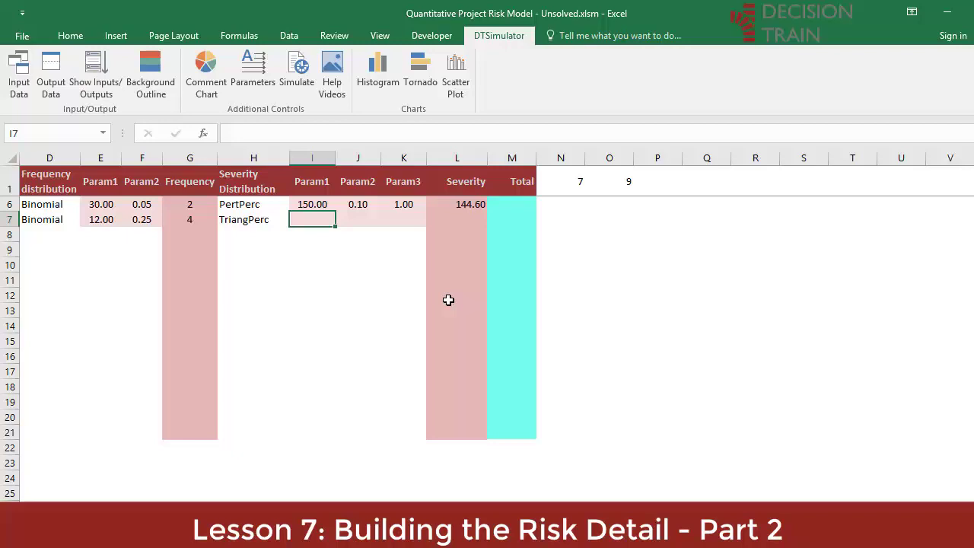
{"action": "type", "text": "500"}
{"action": "key", "text": "Tab"}
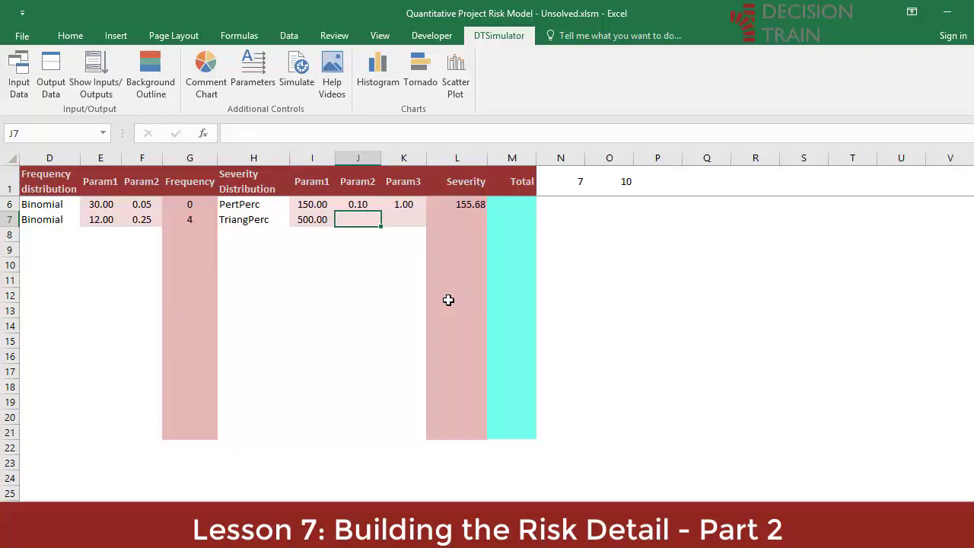
{"action": "type", "text": ".1"}
{"action": "key", "text": "Tab"}
{"action": "type", "text": ".5"}
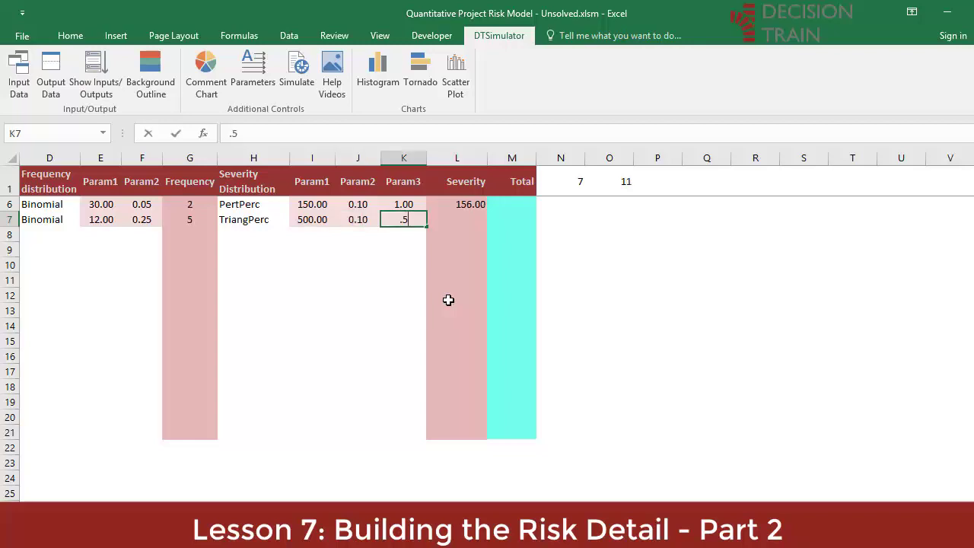
{"action": "key", "text": "Tab"}
Enter =DTTriangPerc(I7,J7,K7) in Severity cell L7, returning 484.46.
{"action": "type", "text": "=d"}
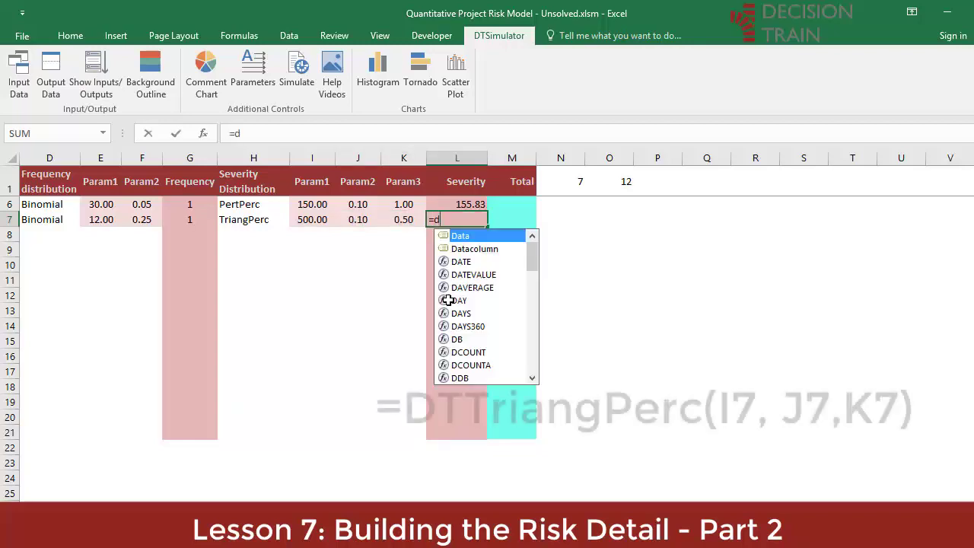
{"action": "type", "text": "ttriangul"}
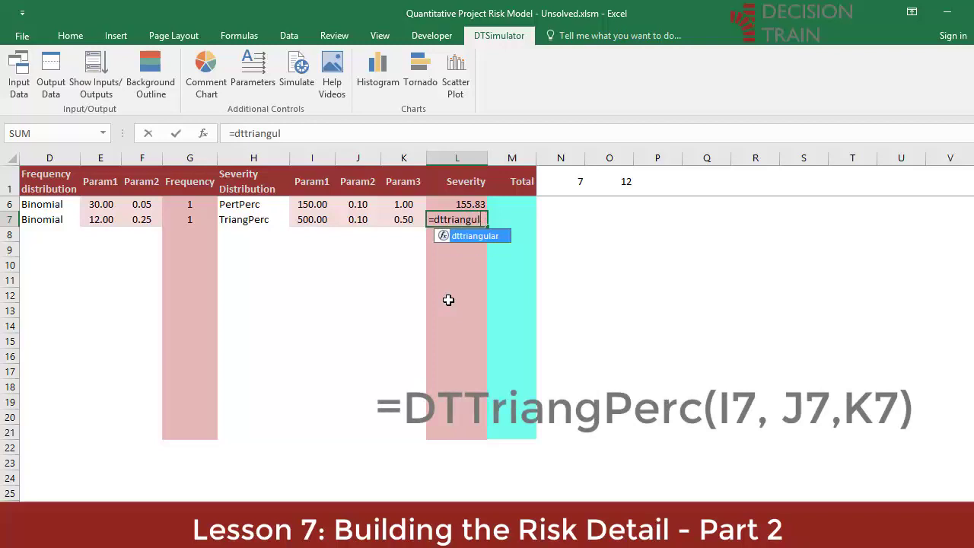
{"action": "key", "text": "BackSpace"}
{"action": "key", "text": "BackSpace"}
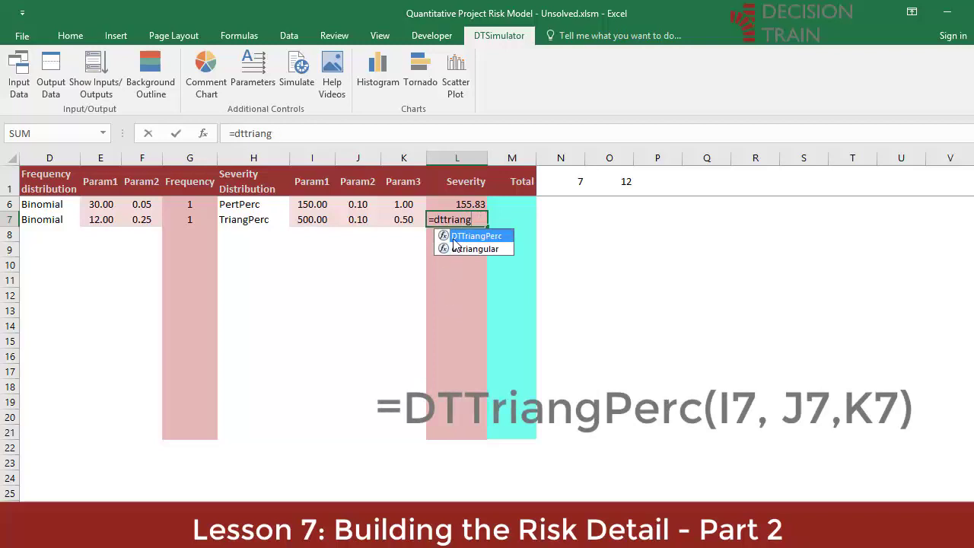
{"action": "double_click", "coordinate": [459, 237]}
{"action": "left_click", "coordinate": [304, 220]}
{"action": "type", "text": ","}
{"action": "left_click", "coordinate": [365, 222]}
{"action": "type", "text": ","}
{"action": "left_click", "coordinate": [401, 220]}
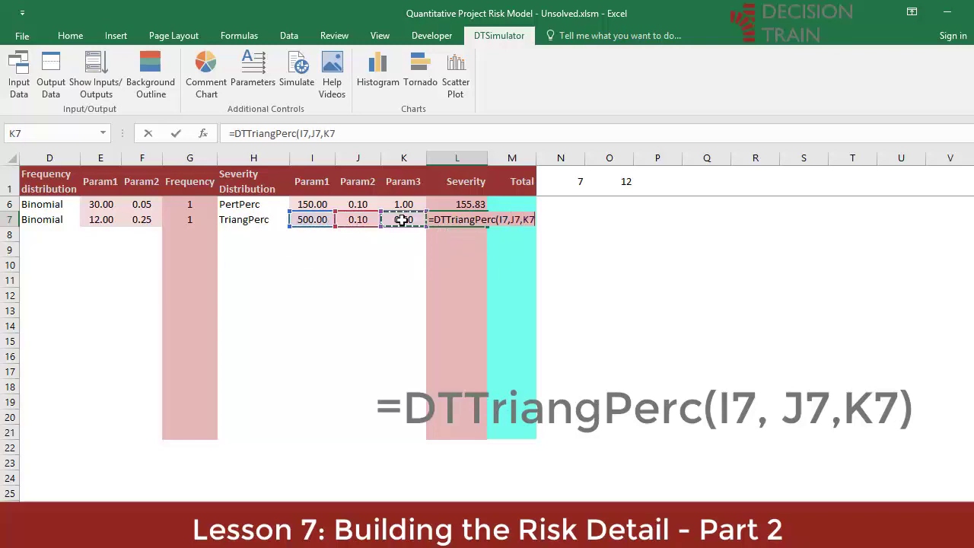
{"action": "key", "text": "ctrl+Return"}
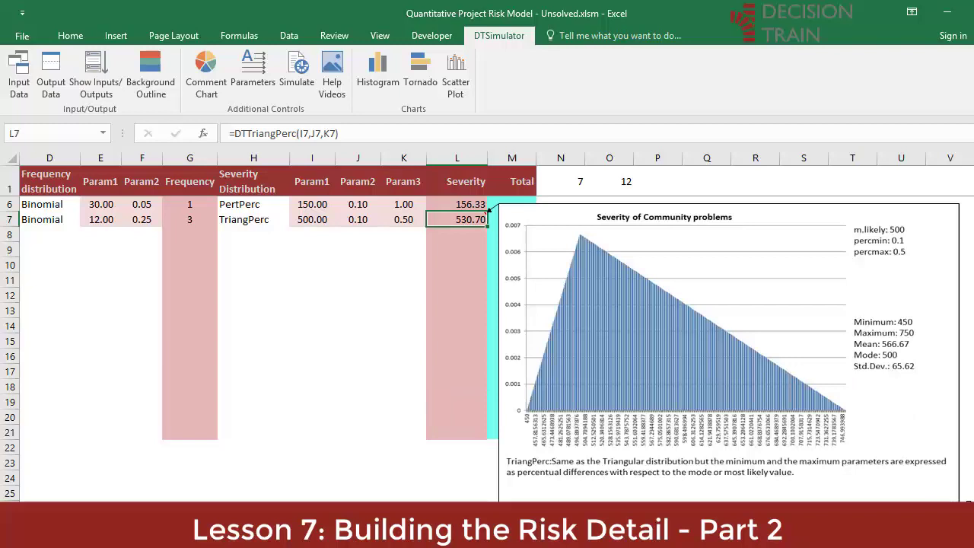
{"action": "key", "text": "Return"}
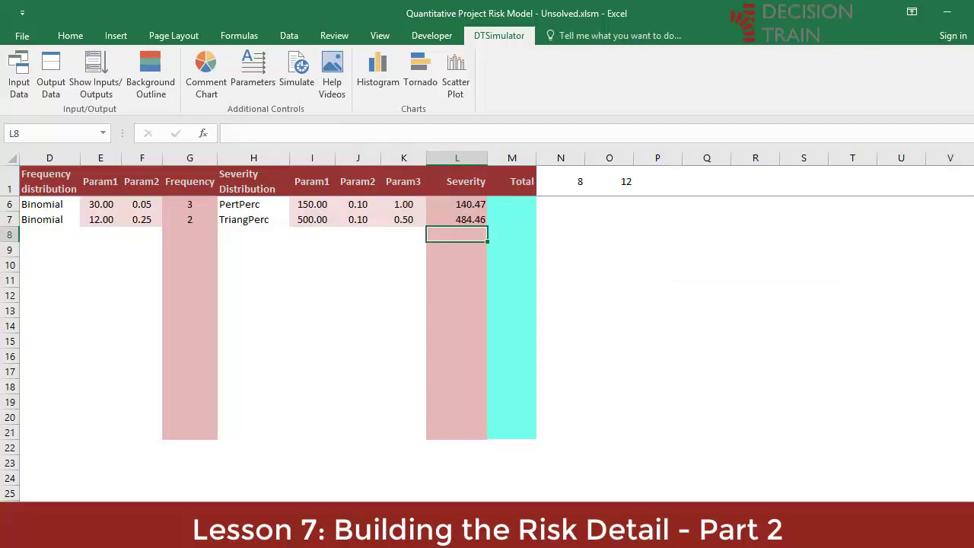
{"action": "scroll", "coordinate": [487, 304], "scroll_direction": "left", "scroll_amount": 3}
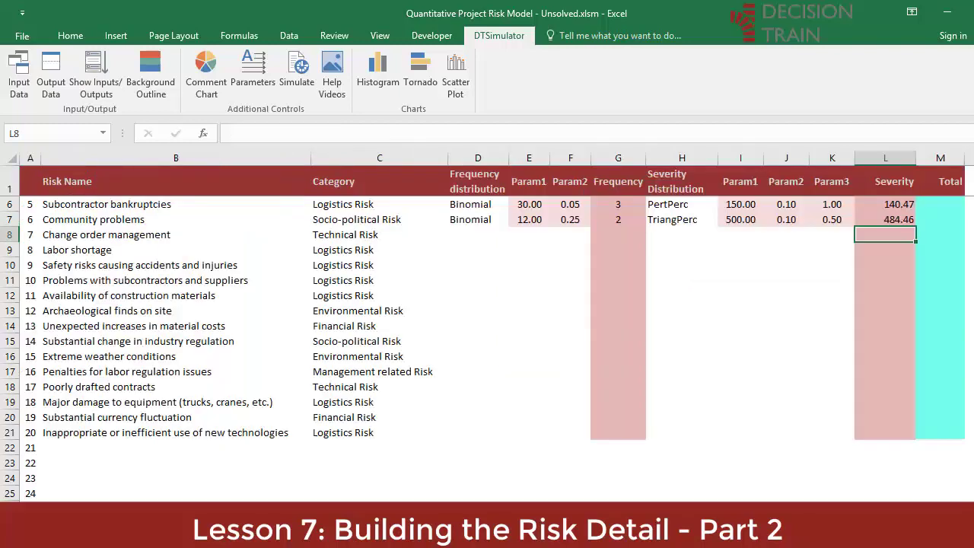
Enter frequency parameters 1 and 4 for Change order management in E8:F8.
{"action": "left_click", "coordinate": [78, 240]}
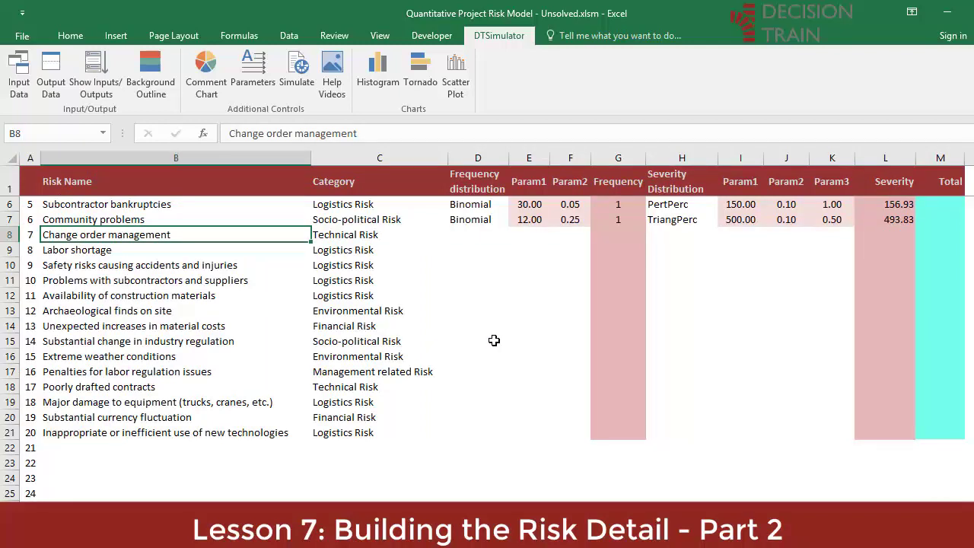
{"action": "left_click", "coordinate": [482, 232]}
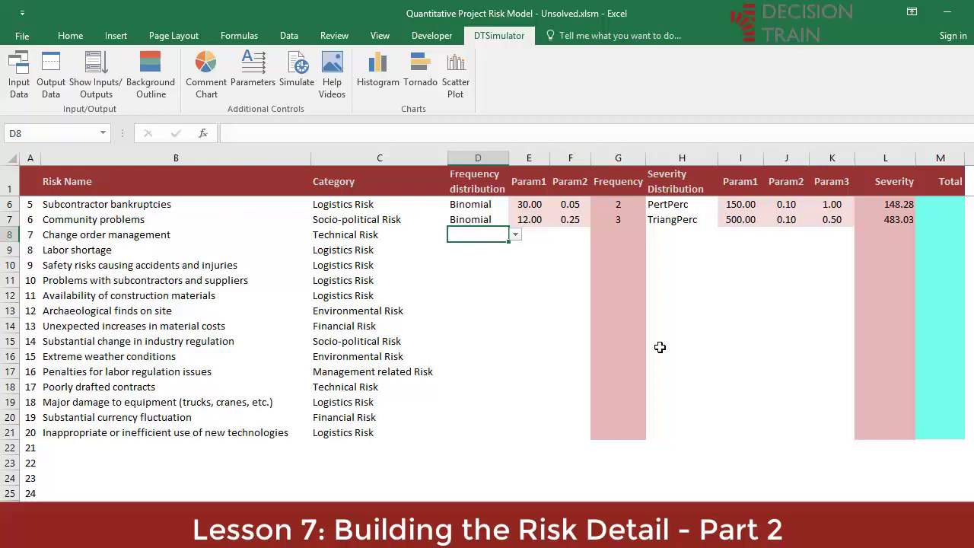
{"action": "key", "text": "Tab"}
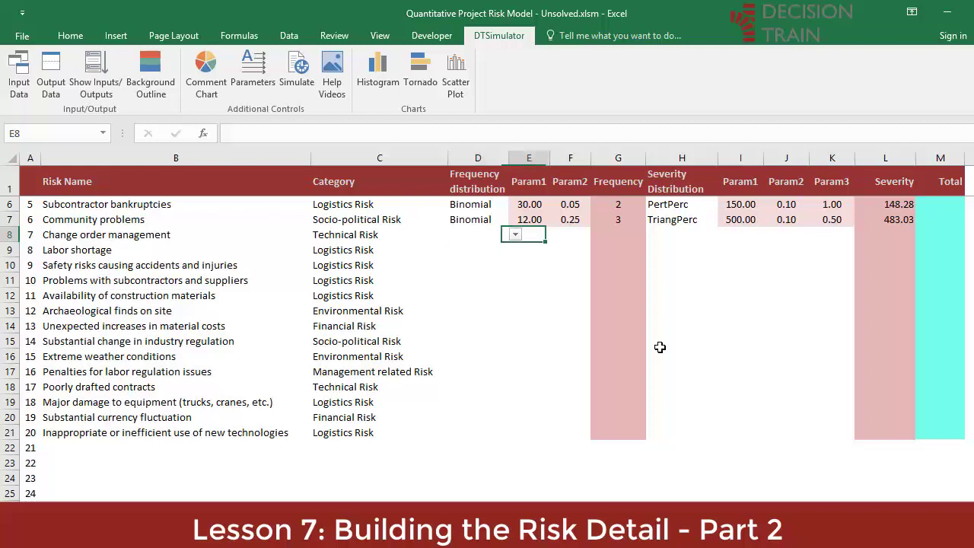
{"action": "type", "text": "1"}
{"action": "key", "text": "Tab"}
{"action": "type", "text": "4"}
{"action": "key", "text": "shift+Tab"}
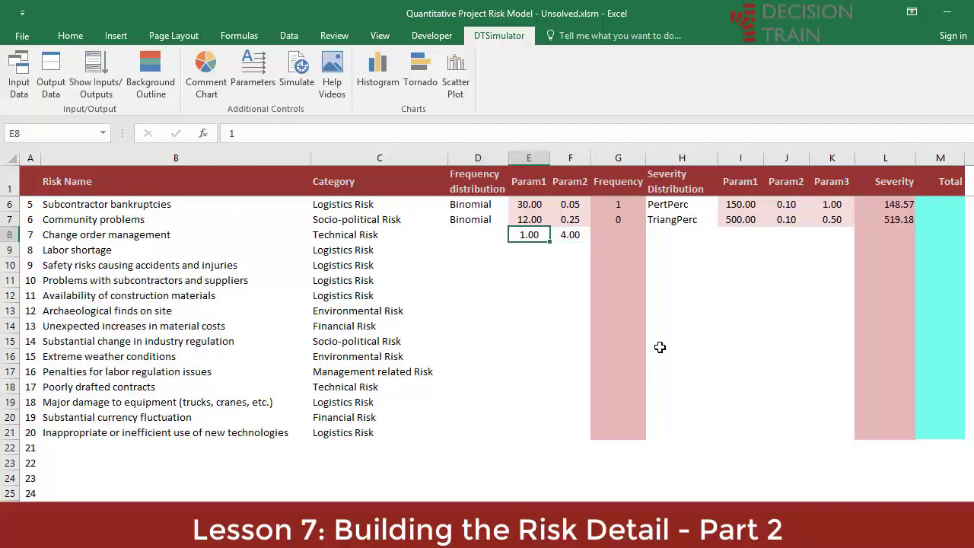
{"action": "key", "text": "shift+Tab"}
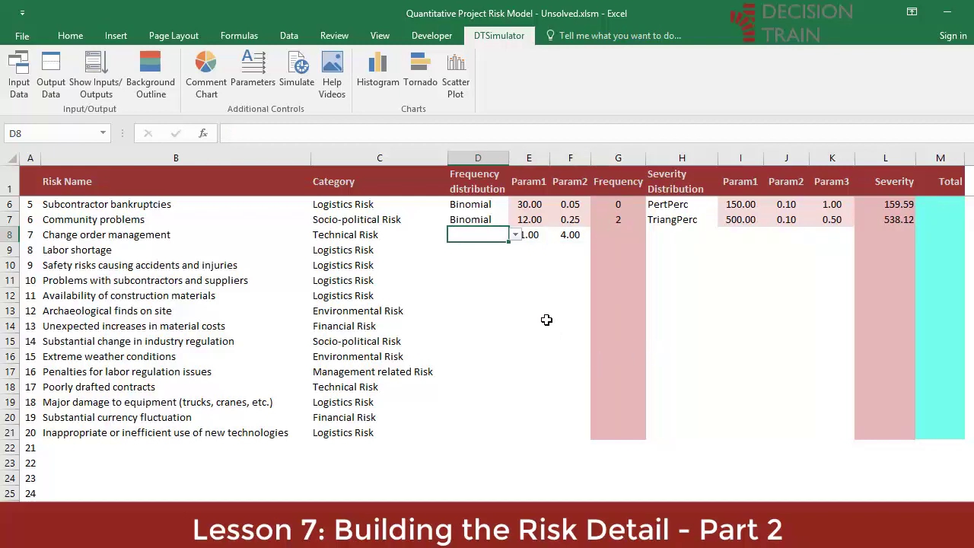
Choose IntUniform in D8, enter =dtintuniform(E8,F8) in G8, and view its chart.
{"action": "left_click", "coordinate": [516, 237]}
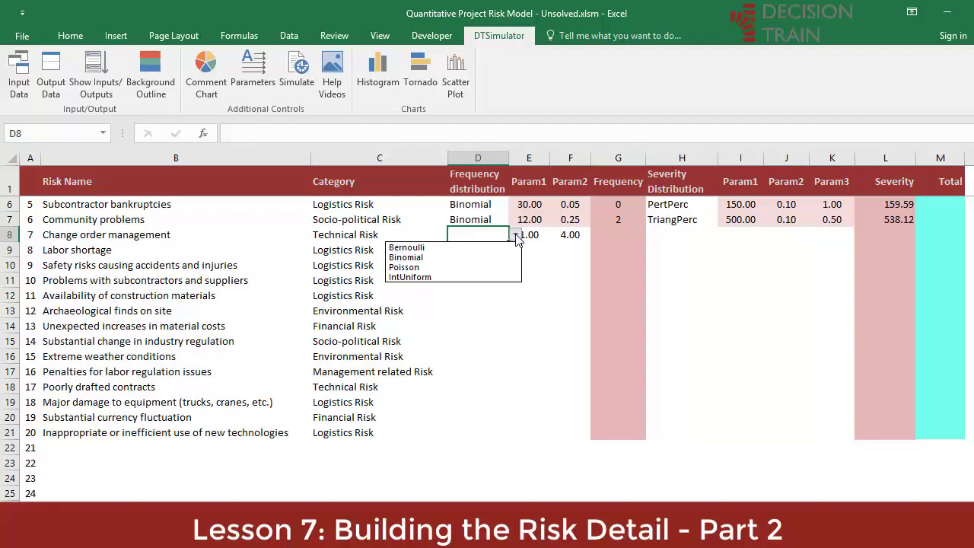
{"action": "left_click", "coordinate": [486, 278]}
{"action": "left_click", "coordinate": [615, 235]}
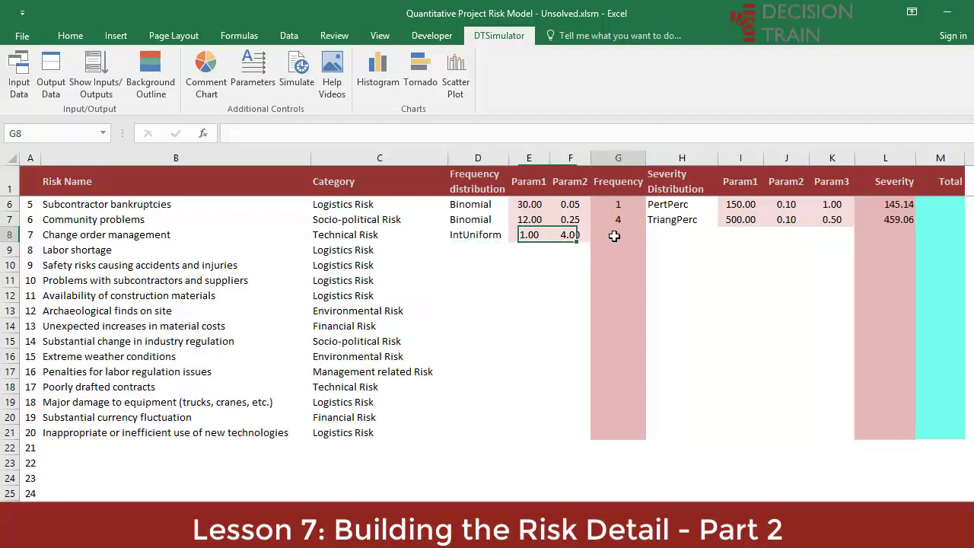
{"action": "type", "text": "=dtintuniform("}
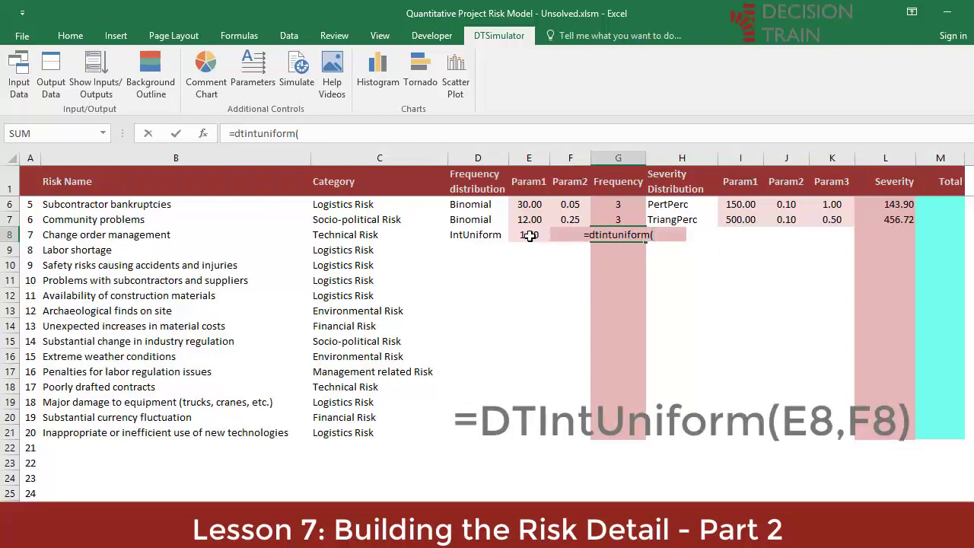
{"action": "left_click", "coordinate": [528, 235]}
{"action": "type", "text": ",F8"}
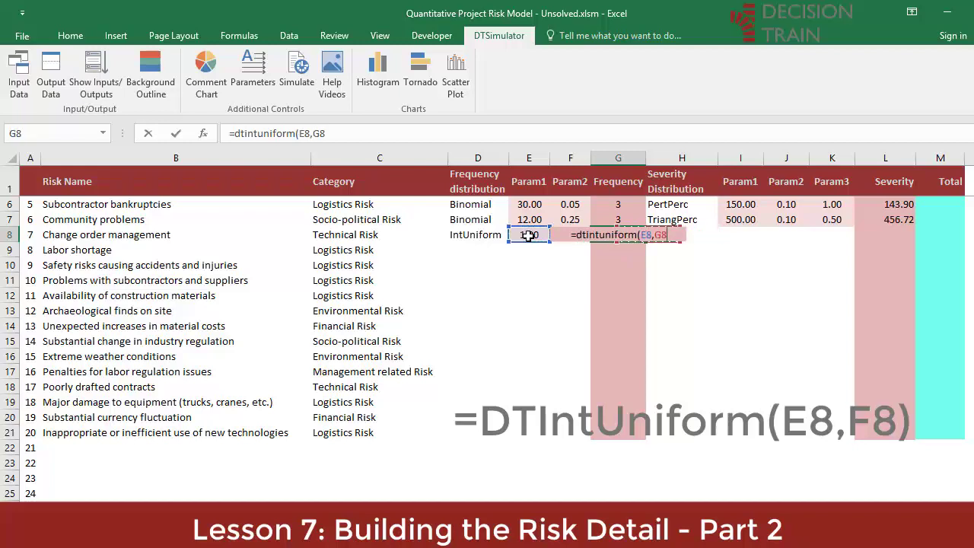
{"action": "key", "text": "ctrl+Return"}
{"action": "mouse_move", "coordinate": [646, 227]}
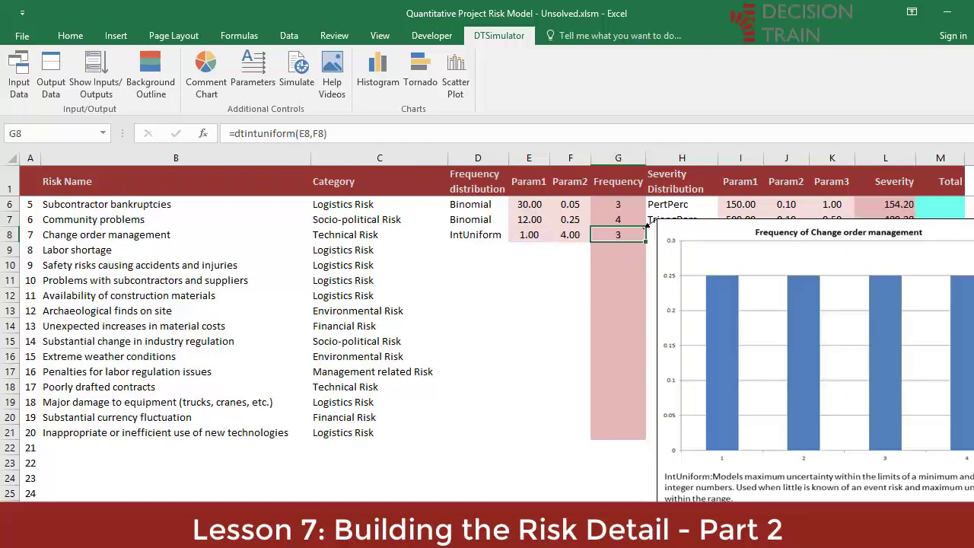
{"action": "scroll", "coordinate": [646, 227], "scroll_direction": "right", "scroll_amount": 2}
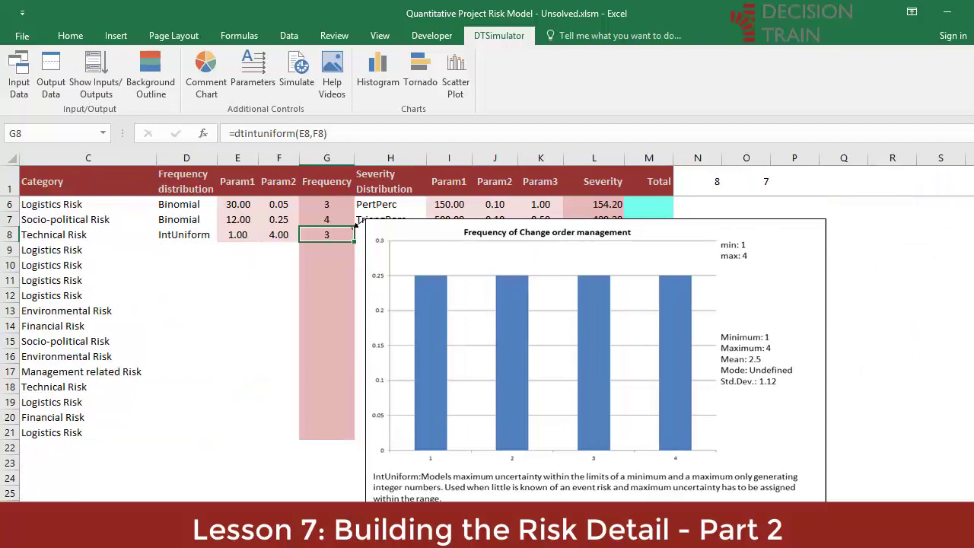
{"action": "scroll", "coordinate": [413, 349], "scroll_direction": "down", "scroll_amount": 1}
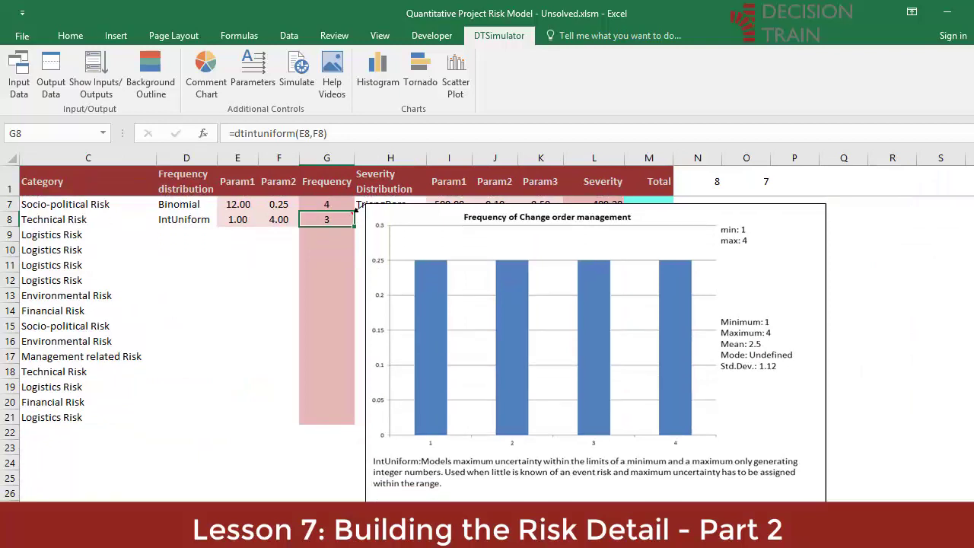
Choose LogNormal severity for Change order management with mean 500 and sigma 200.
{"action": "key", "text": "Right"}
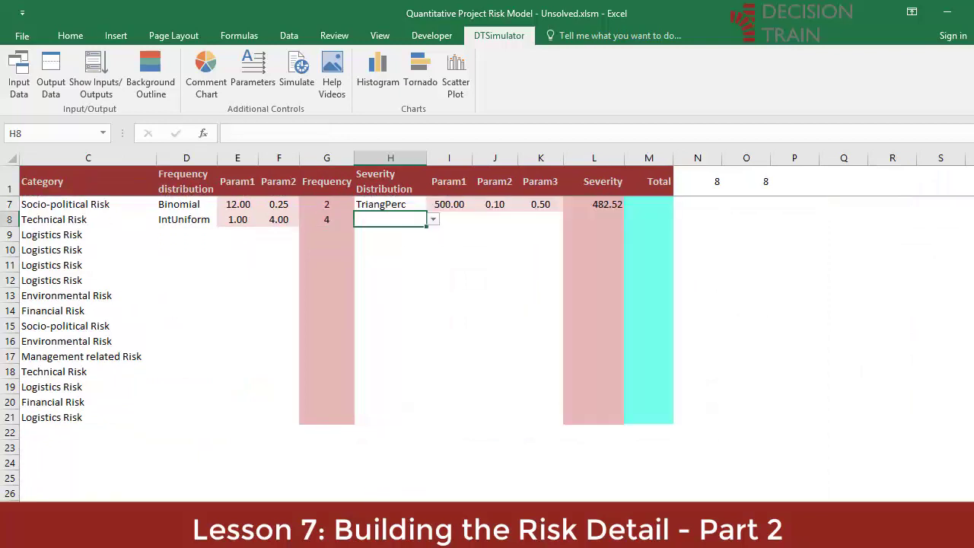
{"action": "left_click", "coordinate": [433, 220]}
{"action": "left_click", "coordinate": [386, 265]}
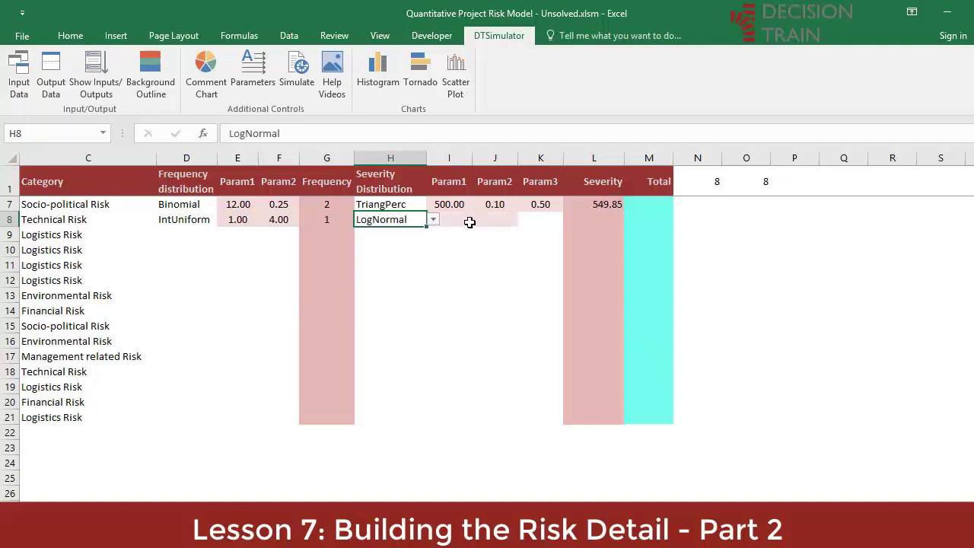
{"action": "left_click", "coordinate": [461, 220]}
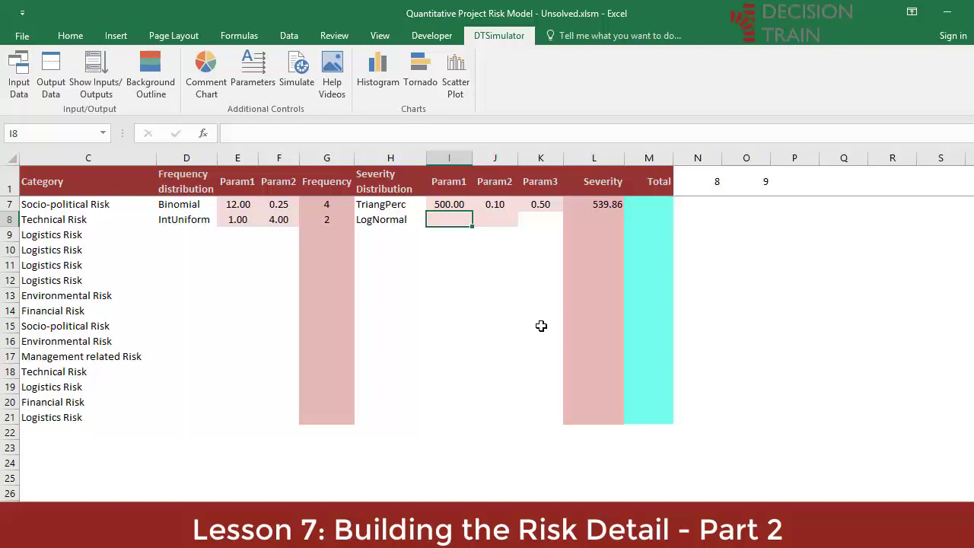
{"action": "type", "text": "500"}
{"action": "key", "text": "Tab"}
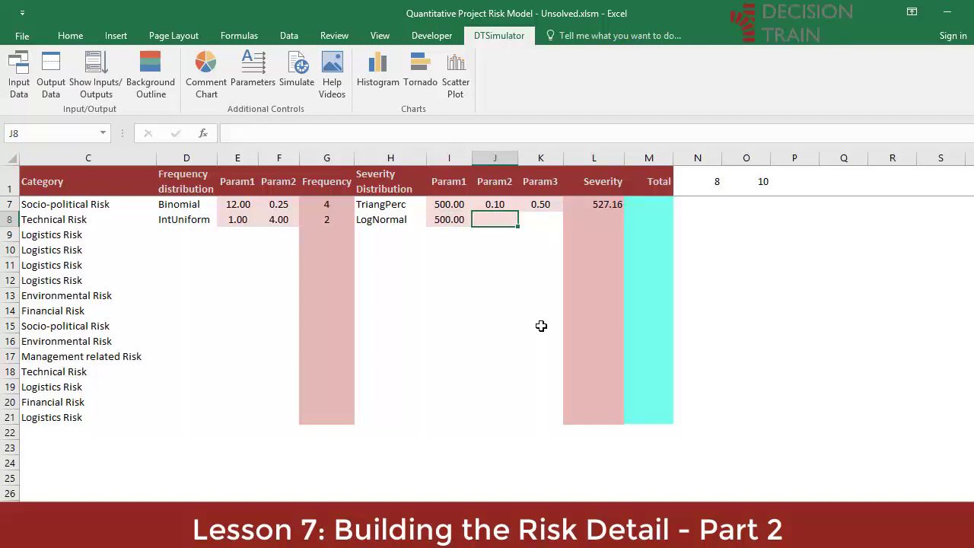
{"action": "type", "text": "200"}
{"action": "key", "text": "Tab"}
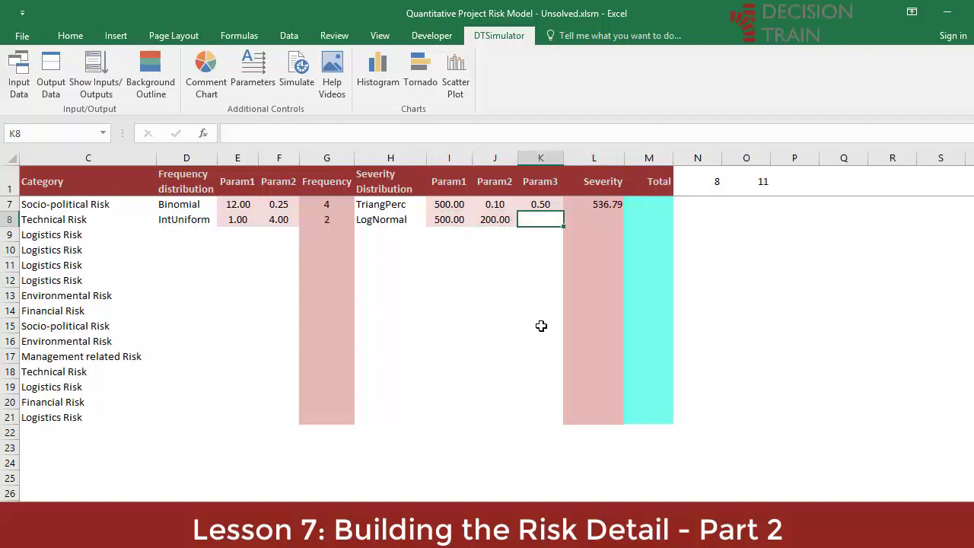
{"action": "key", "text": "Tab"}
Enter =DTLogNormal(I8,J8) in L8 to compute the row's severity.
{"action": "type", "text": "=dtlog"}
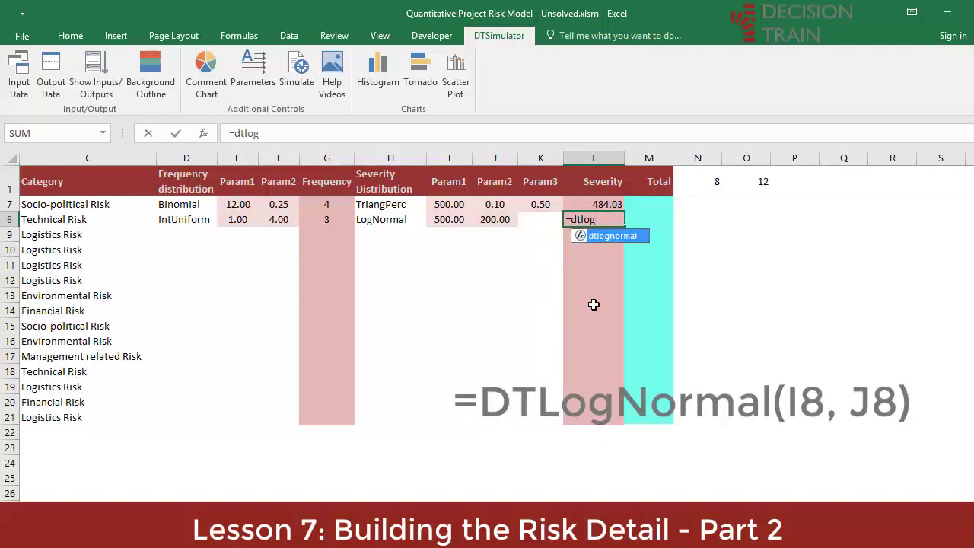
{"action": "double_click", "coordinate": [614, 236]}
{"action": "left_click", "coordinate": [445, 219]}
{"action": "type", "text": ","}
{"action": "left_click", "coordinate": [504, 219]}
{"action": "key", "text": "ctrl+Return"}
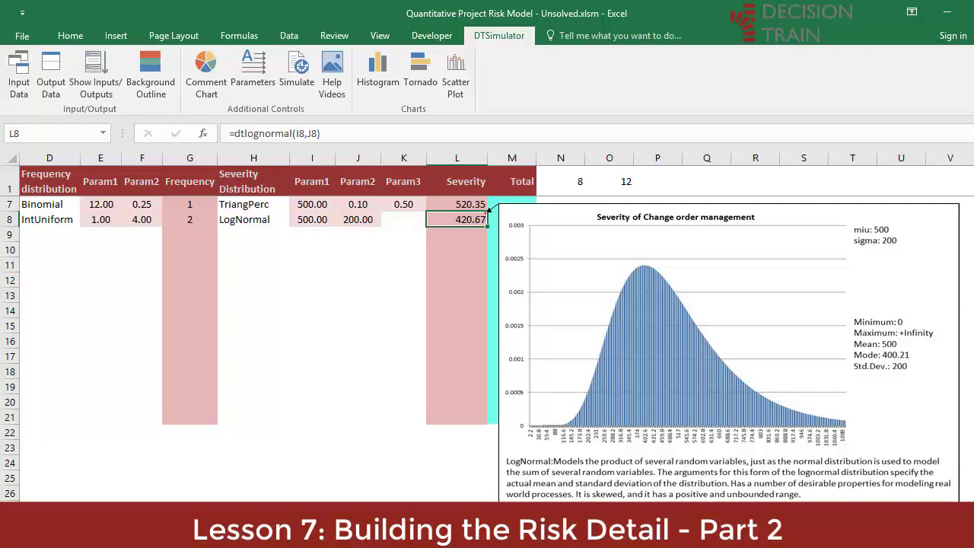
{"action": "scroll", "coordinate": [486, 319], "scroll_direction": "up", "scroll_amount": 2}
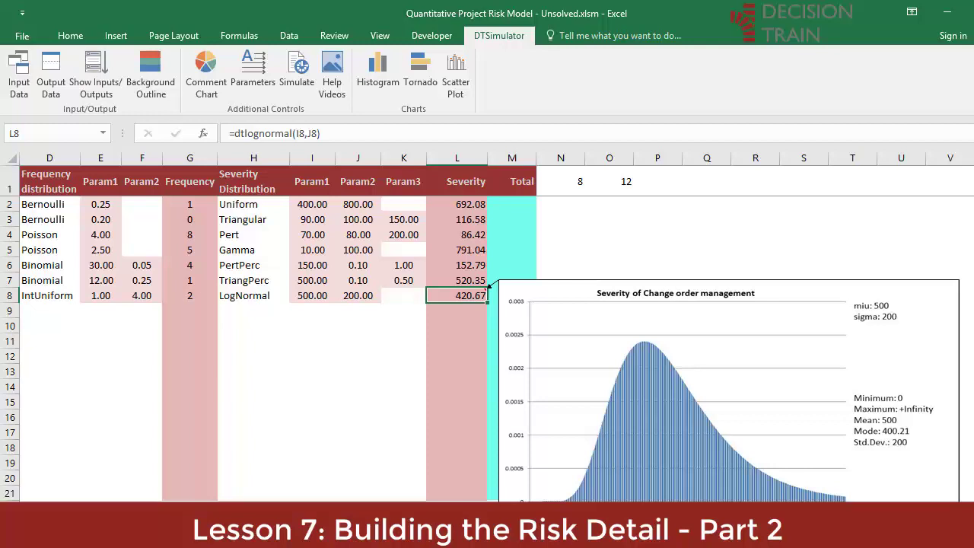
{"action": "key", "text": "ctrl+Home"}
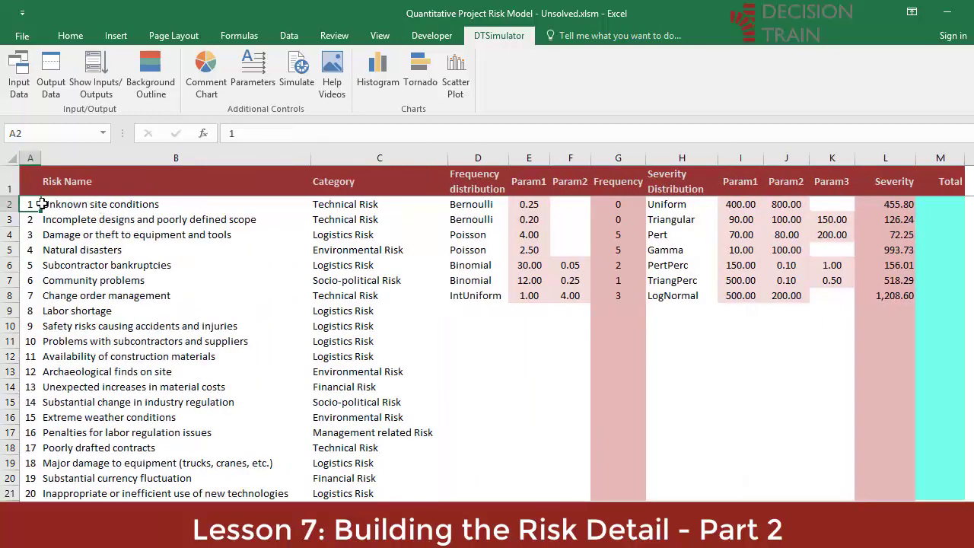
{"action": "left_click_drag", "start_coordinate": [137, 203], "coordinate": [149, 303]}
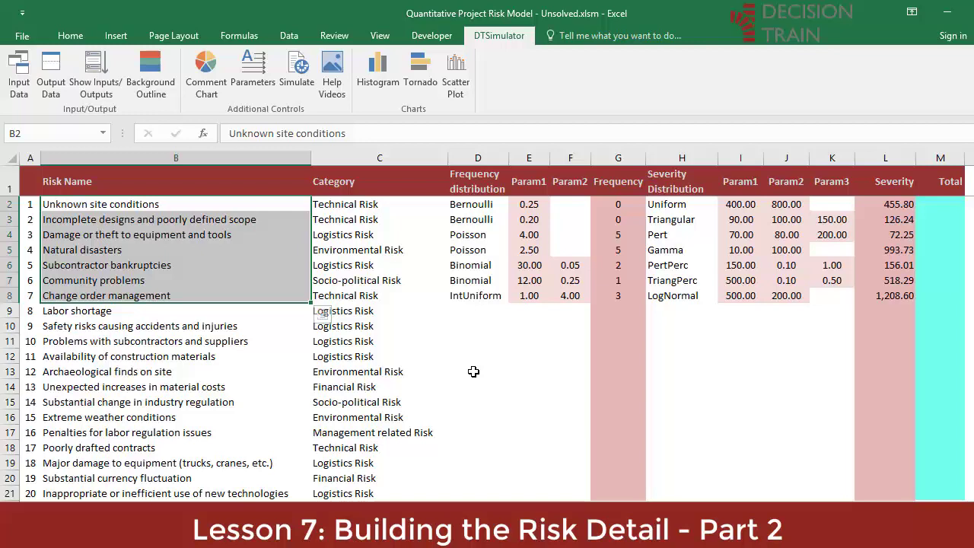
{"action": "left_click_drag", "start_coordinate": [64, 312], "coordinate": [365, 495]}
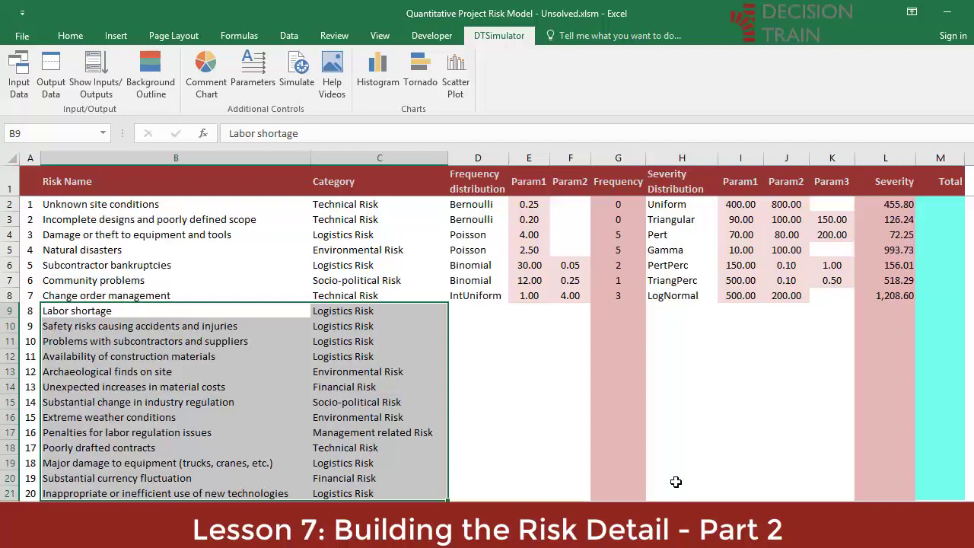
{"action": "left_click", "coordinate": [474, 307]}
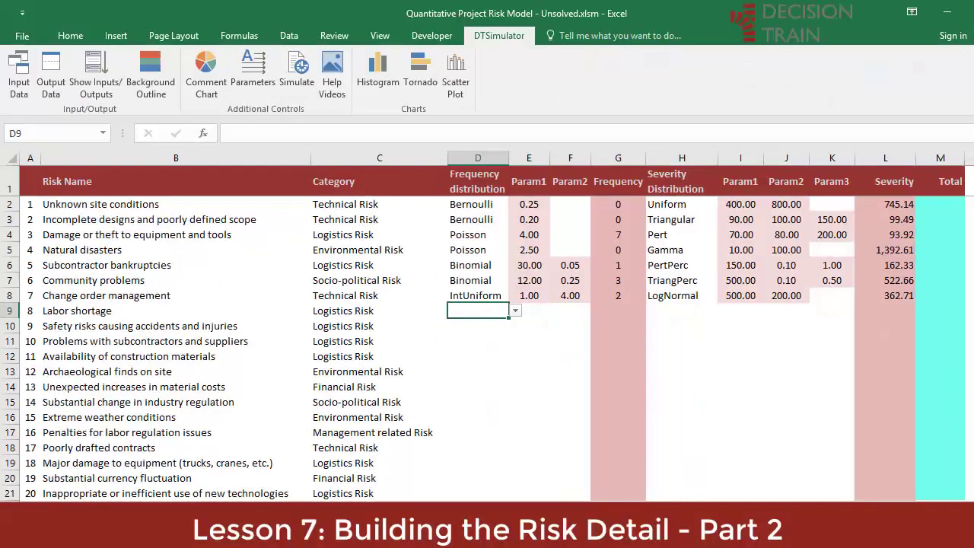
Enter the Total formula =G2*L2 in M2.
{"action": "left_click", "coordinate": [942, 204]}
{"action": "type", "text": "="}
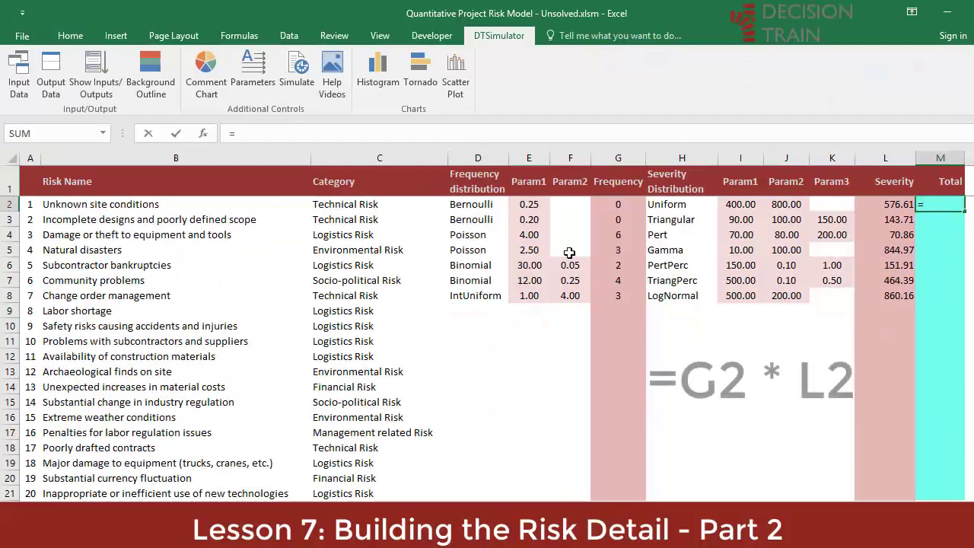
{"action": "left_click", "coordinate": [622, 198]}
{"action": "type", "text": "*"}
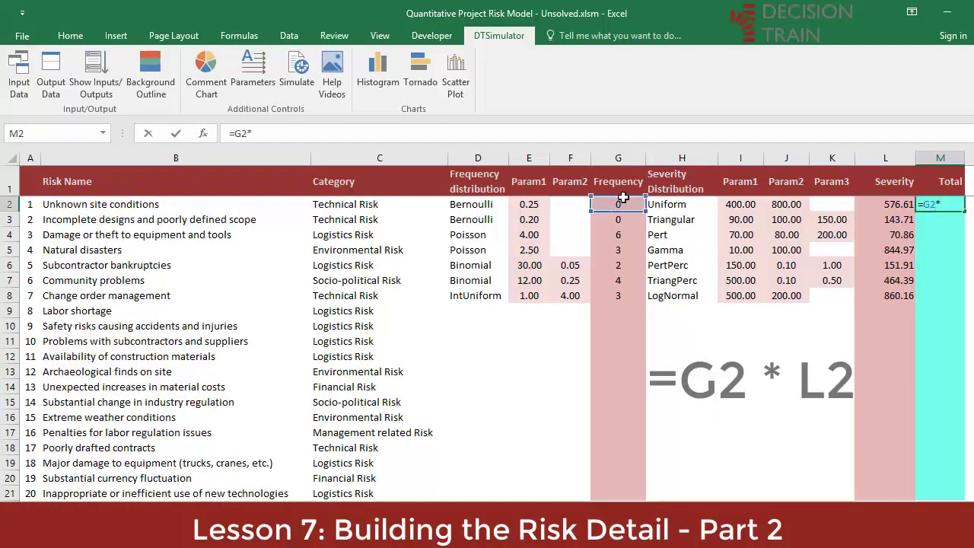
{"action": "left_click", "coordinate": [889, 206]}
{"action": "key", "text": "ctrl+Return"}
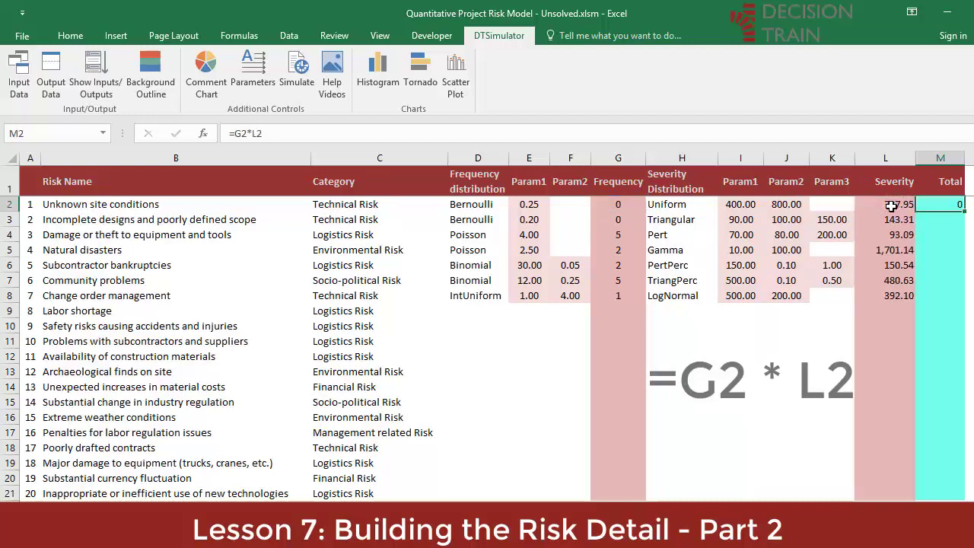
Copy the M2 formula down the Total column through M21.
{"action": "key", "text": "ctrl+c"}
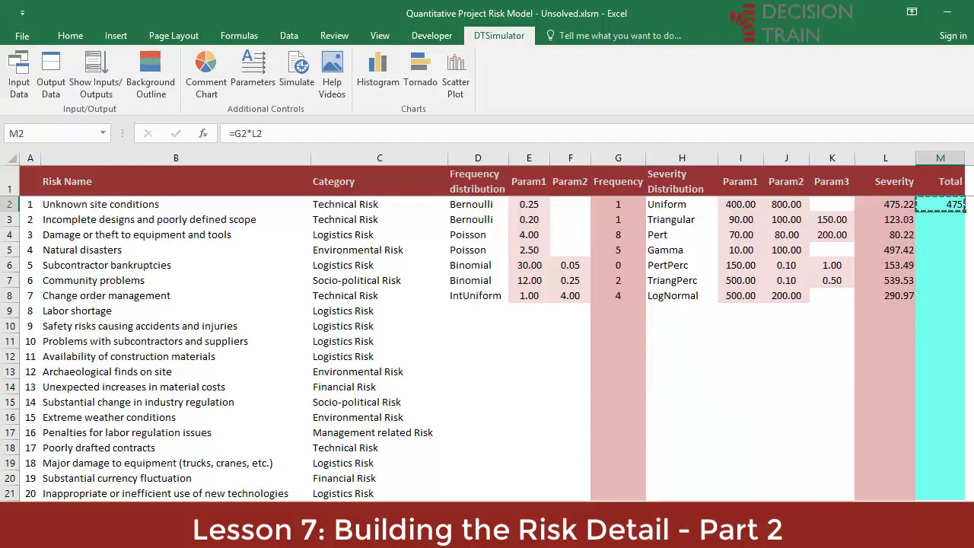
{"action": "left_click_drag", "start_coordinate": [940, 206], "coordinate": [940, 495]}
{"action": "key", "text": "ctrl+v"}
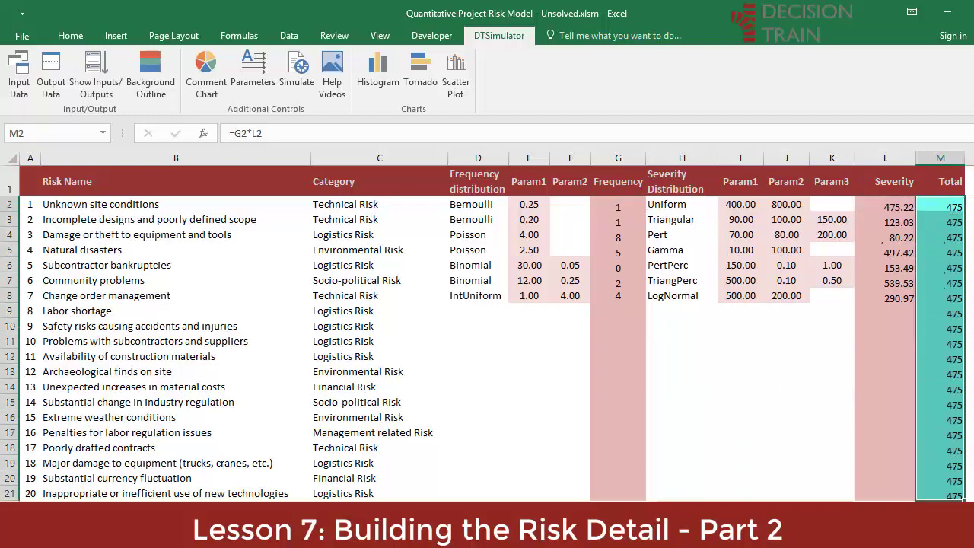
{"action": "key", "text": "Up"}
{"action": "key", "text": "Down"}
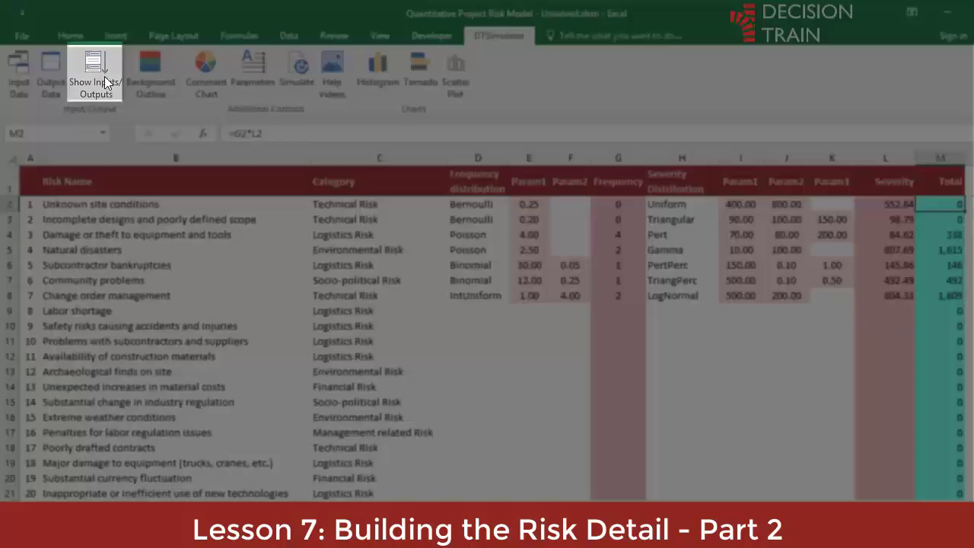
Show DTSimulator's inputs and outputs and step through inputs from Unknown site conditions downward.
{"action": "left_click", "coordinate": [102, 75]}
{"action": "left_click_drag", "start_coordinate": [553, 132], "coordinate": [491, 203]}
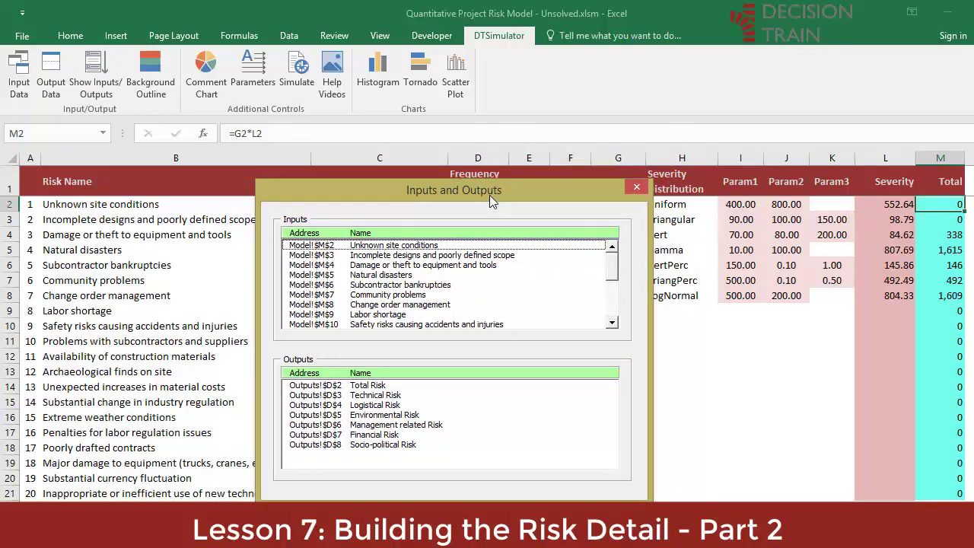
{"action": "left_click", "coordinate": [334, 246]}
{"action": "left_click", "coordinate": [334, 256]}
{"action": "left_click", "coordinate": [333, 265]}
{"action": "left_click", "coordinate": [331, 275]}
{"action": "left_click", "coordinate": [333, 285]}
{"action": "left_click", "coordinate": [340, 295]}
{"action": "left_click", "coordinate": [612, 323]}
{"action": "left_click", "coordinate": [613, 326]}
{"action": "left_click", "coordinate": [612, 326]}
{"action": "left_click", "coordinate": [612, 326]}
{"action": "left_click", "coordinate": [612, 326]}
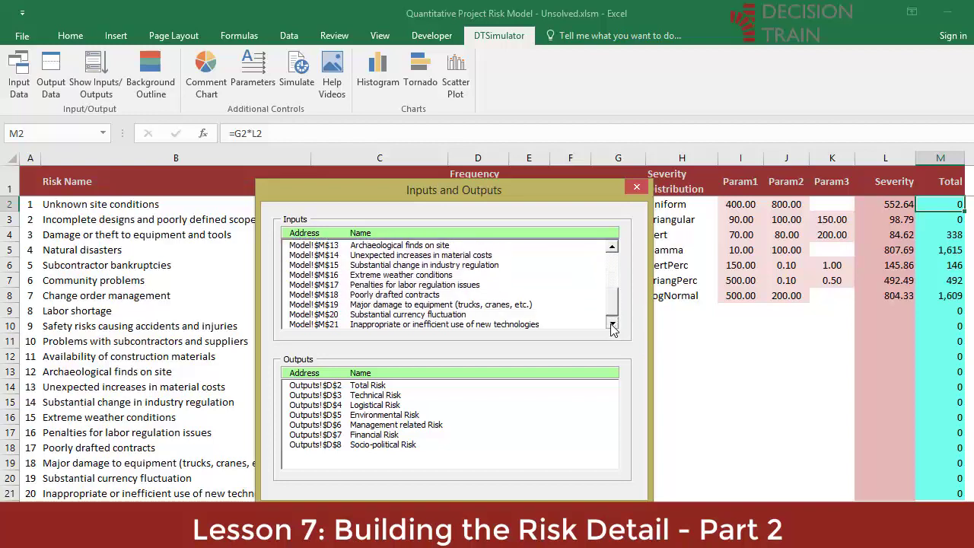
Review inputs from Model!$M$21 back to Unknown site conditions, then open the Define Input form.
{"action": "left_click", "coordinate": [357, 325]}
{"action": "left_click", "coordinate": [354, 314]}
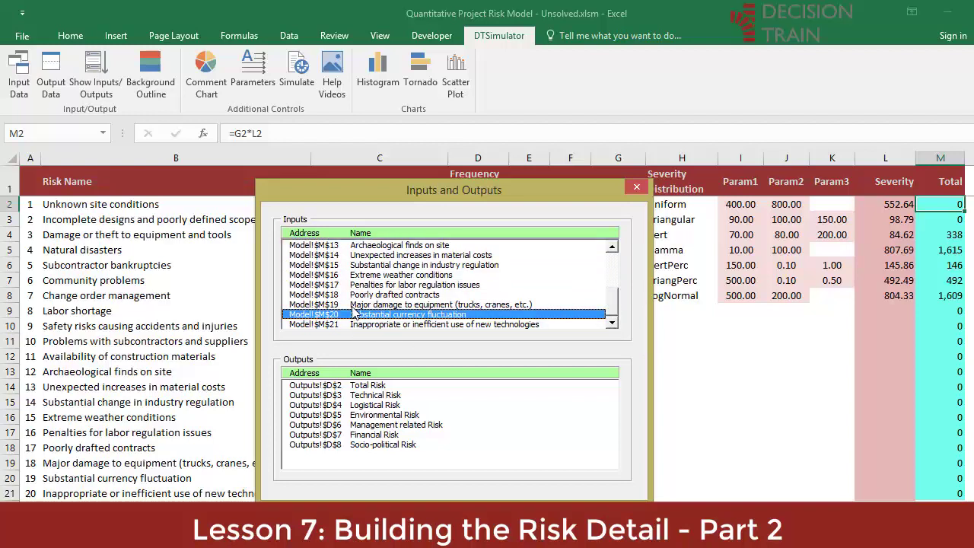
{"action": "left_click", "coordinate": [355, 304]}
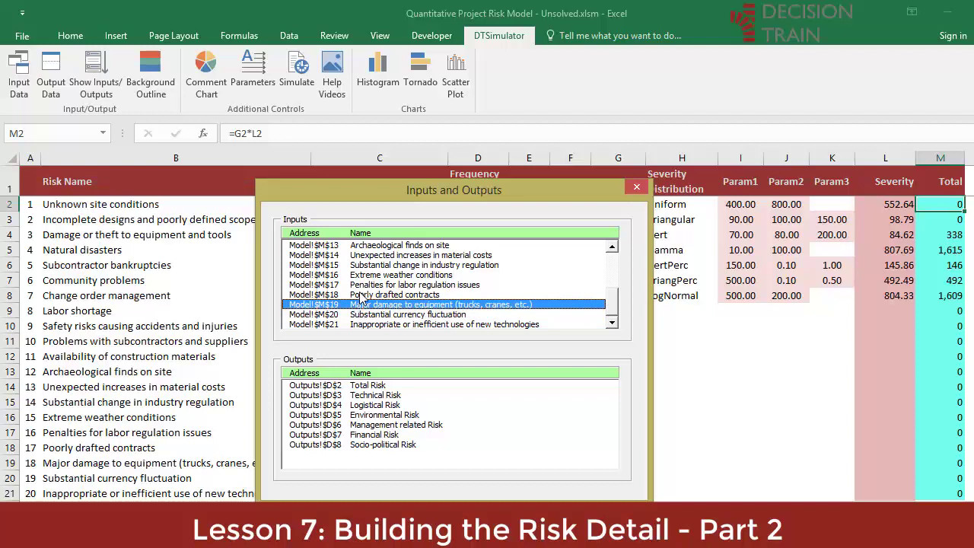
{"action": "left_click", "coordinate": [354, 294]}
{"action": "left_click_drag", "start_coordinate": [614, 303], "coordinate": [613, 250]}
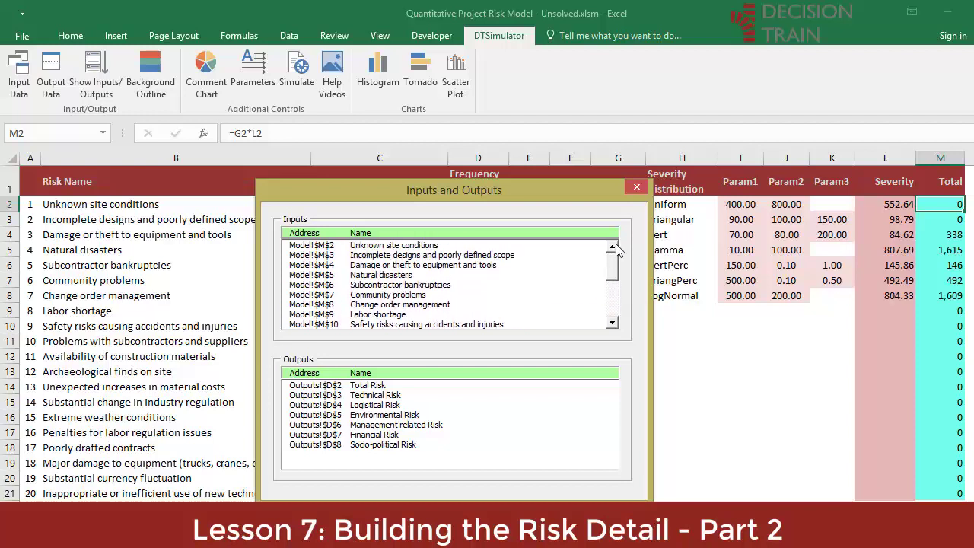
{"action": "left_click", "coordinate": [449, 247]}
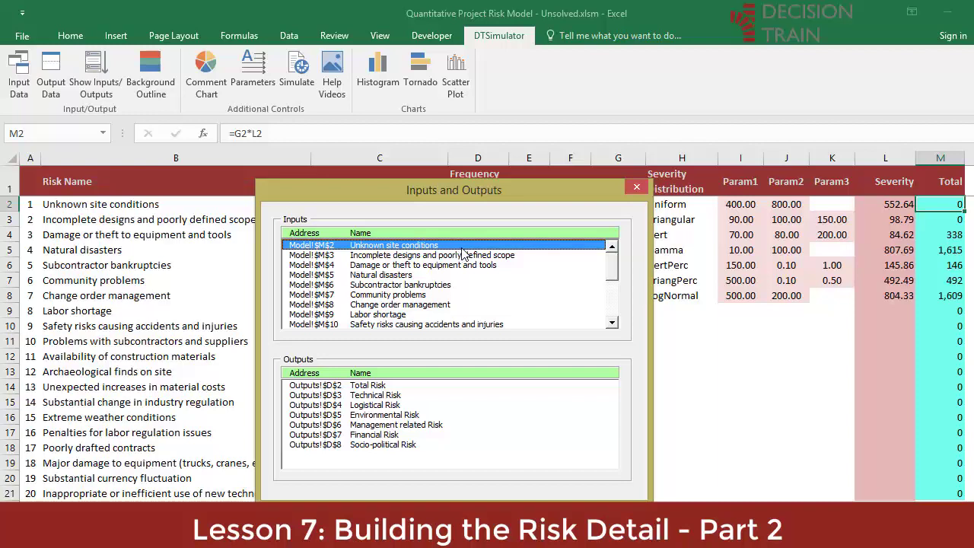
{"action": "left_click", "coordinate": [636, 187]}
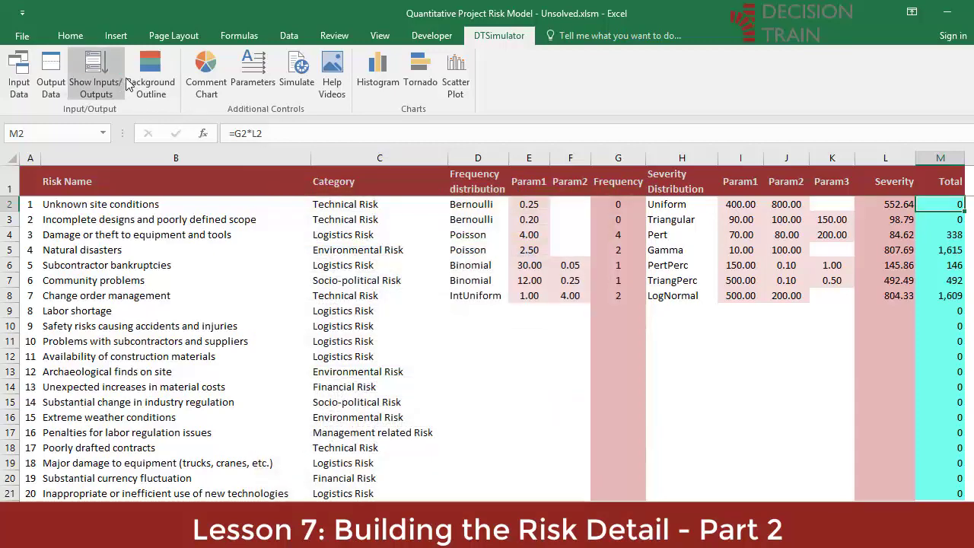
{"action": "left_click", "coordinate": [9, 89]}
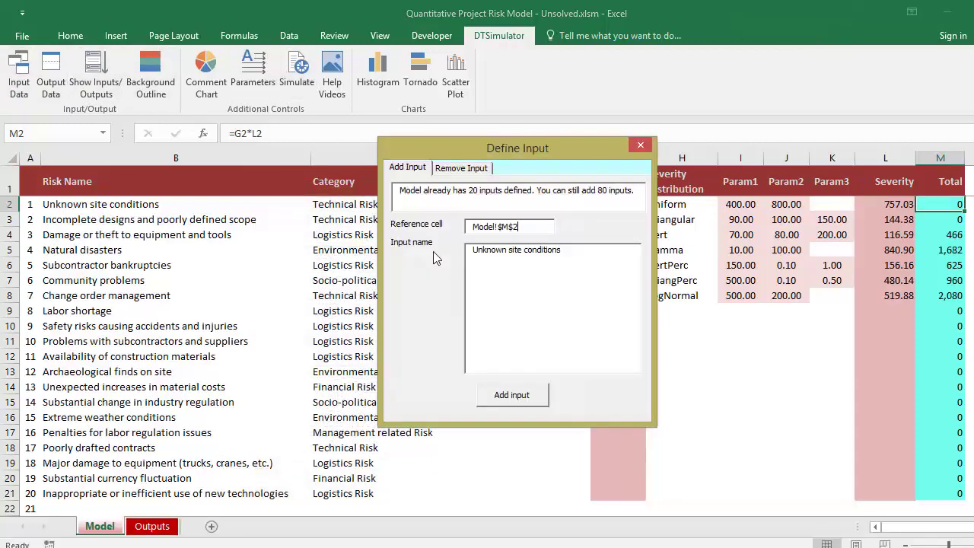